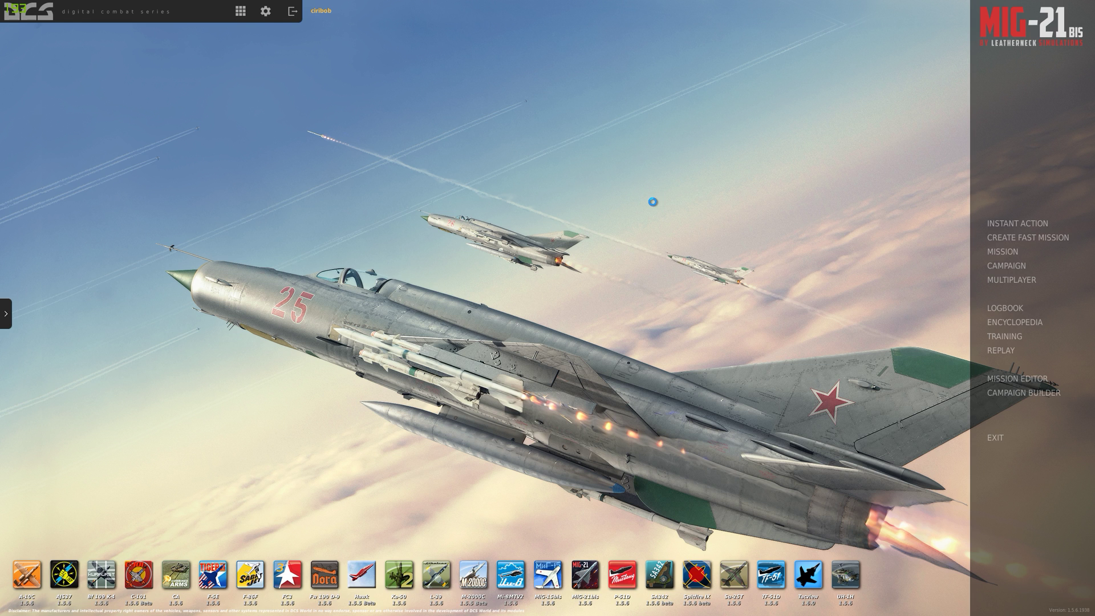
# Step: Bring forward the Explorer window showing Saved Games DCS Scripts, which contains SimpleSlotBlockGameGUI.lua
pyautogui.hotkey('alt', 'Tab')
pyautogui.hotkey('alt', 'Tab')
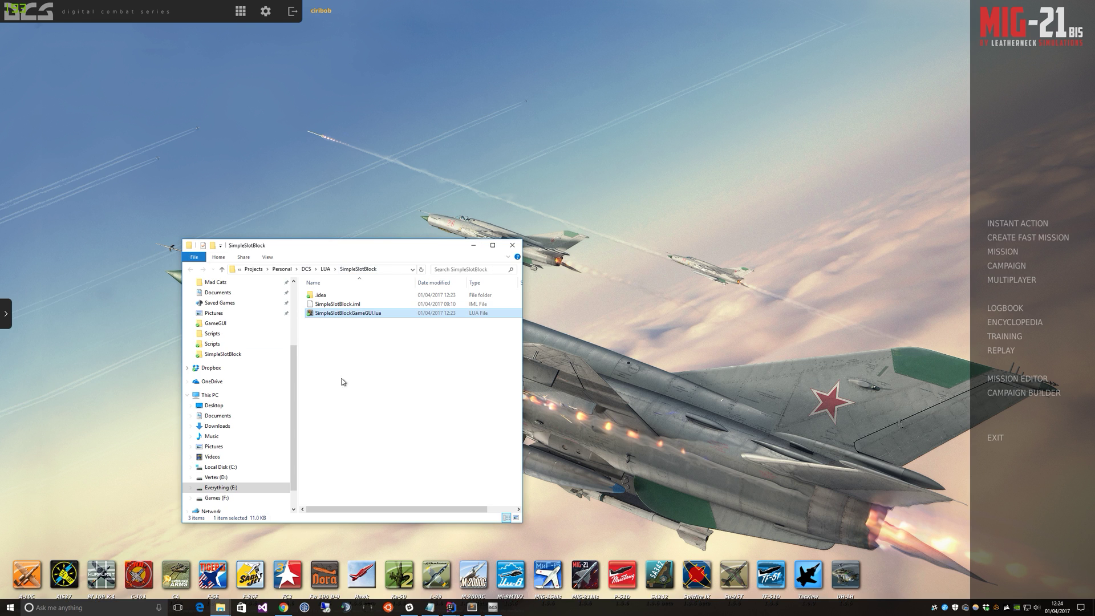
pyautogui.click(399, 361)
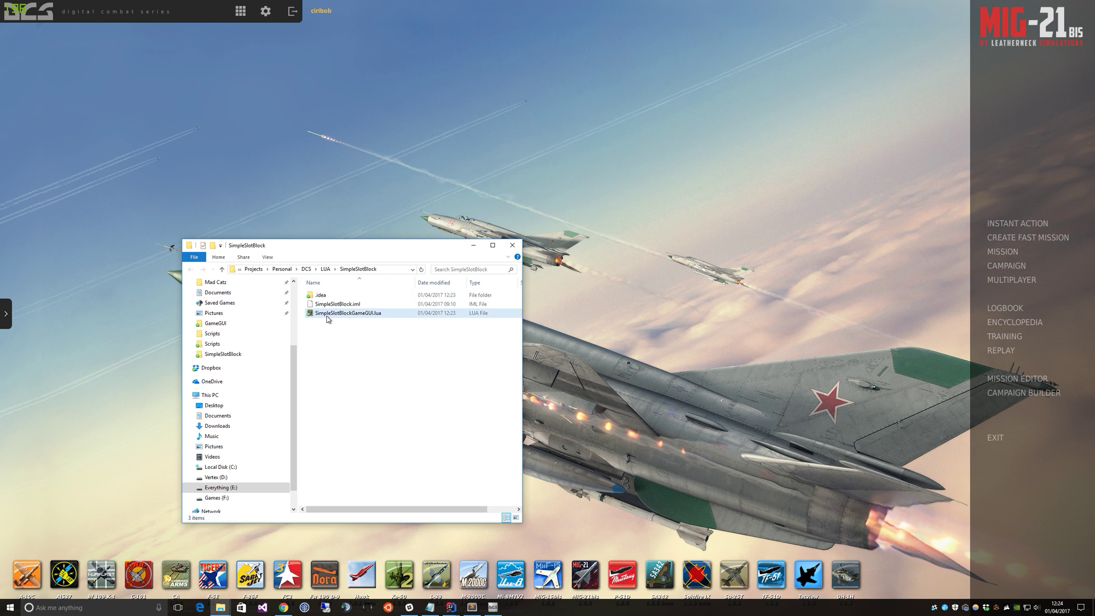
pyautogui.click(226, 604)
pyautogui.moveTo(159, 569)
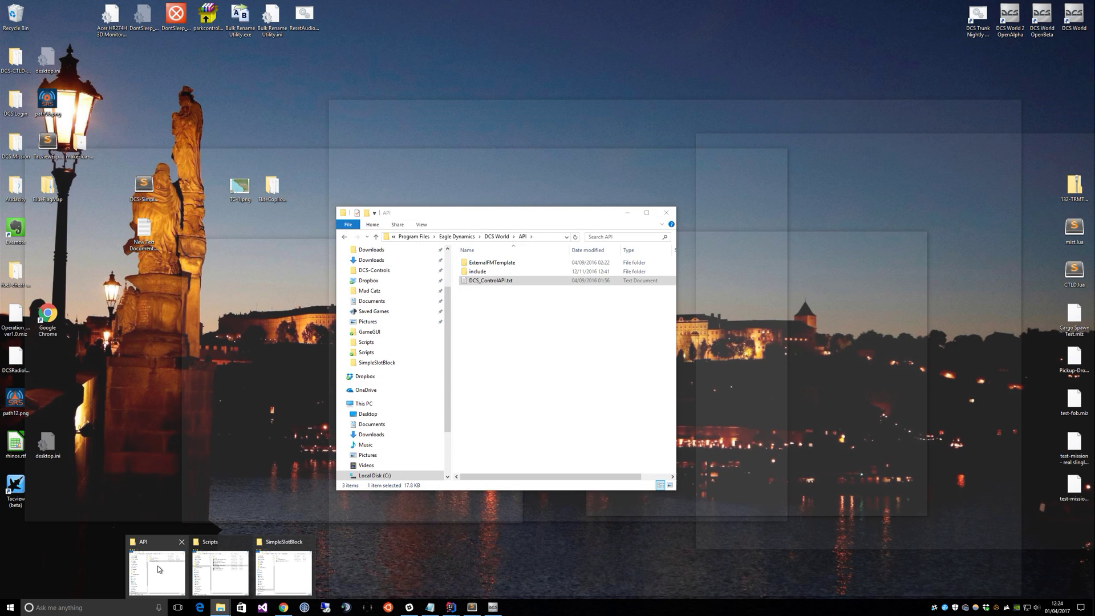
pyautogui.moveTo(222, 581)
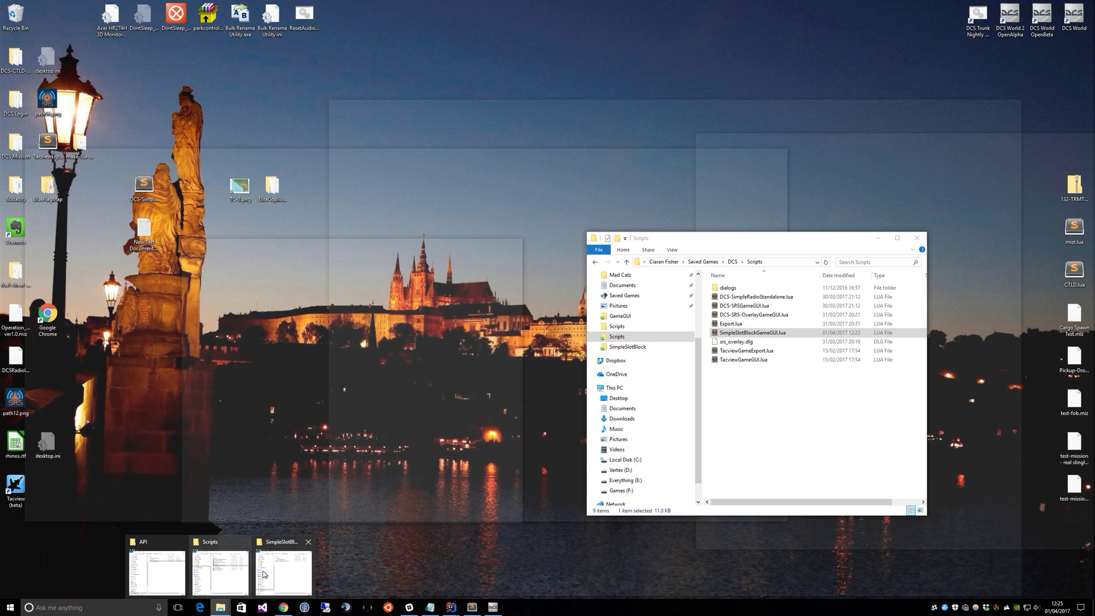
pyautogui.moveTo(265, 572)
pyautogui.click(240, 574)
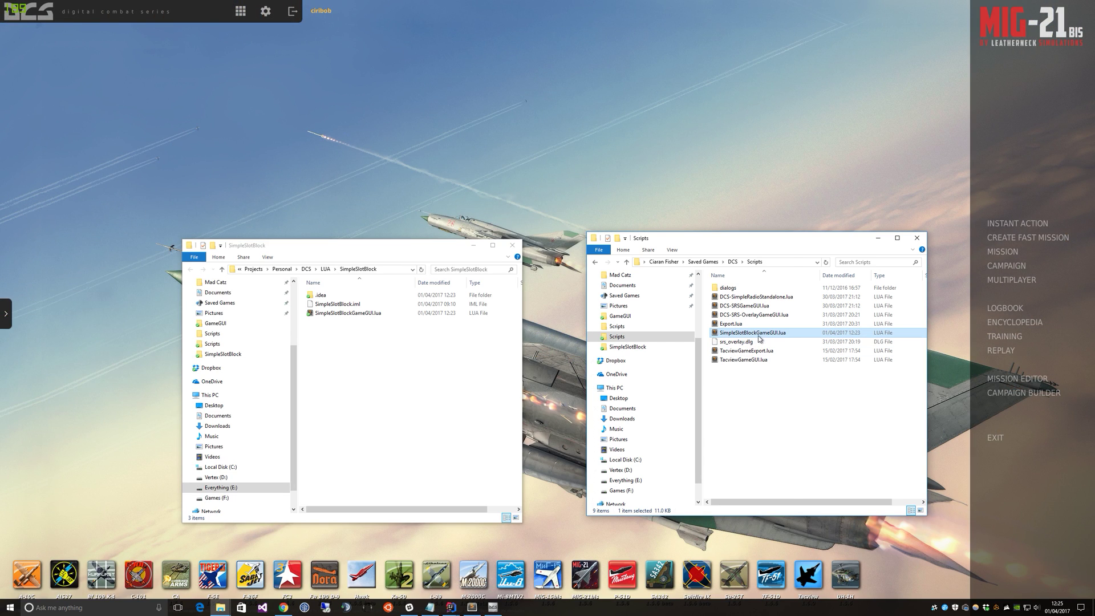
# Step: Open SimpleSlotBlockGameGUI.lua in Sublime Text and move the editor aside to reveal both folders
pyautogui.doubleClick(758, 335)
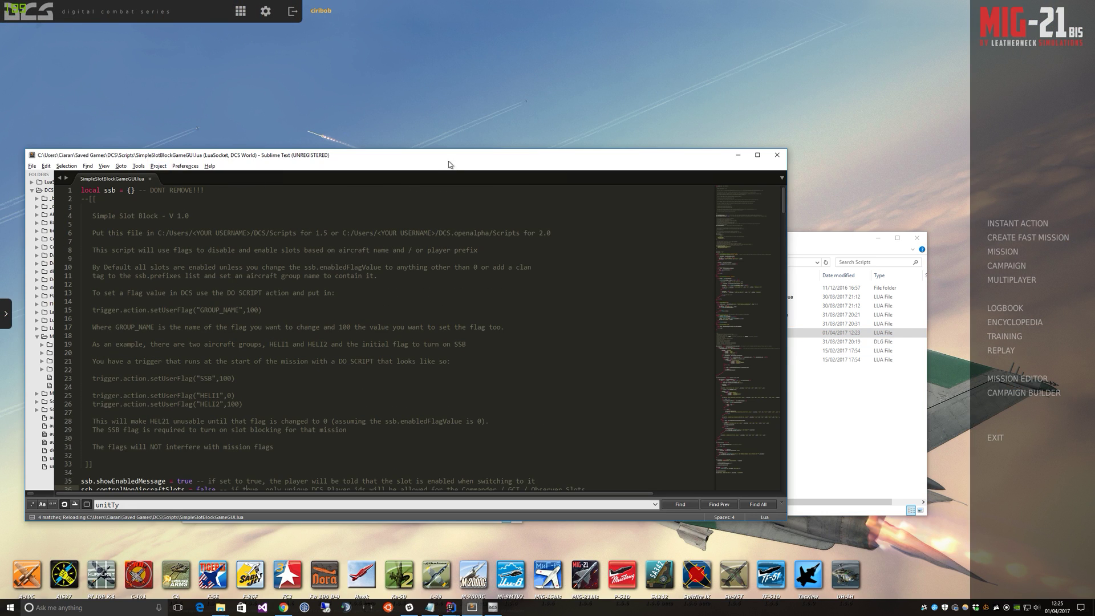
pyautogui.moveTo(449, 160); pyautogui.dragTo(573, 401)
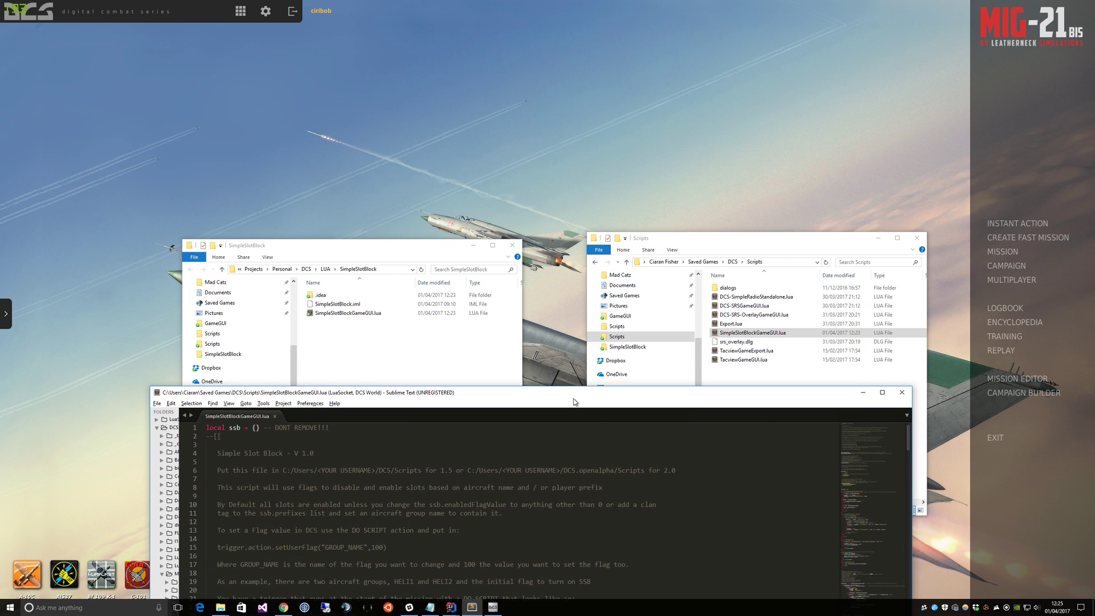
pyautogui.click(639, 261)
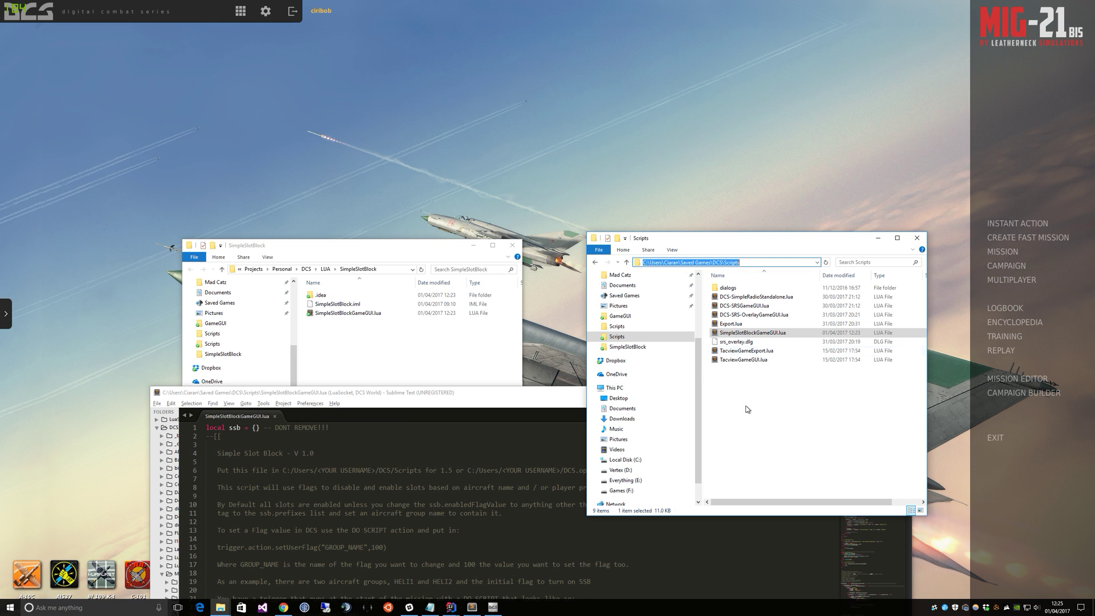
pyautogui.click(712, 302)
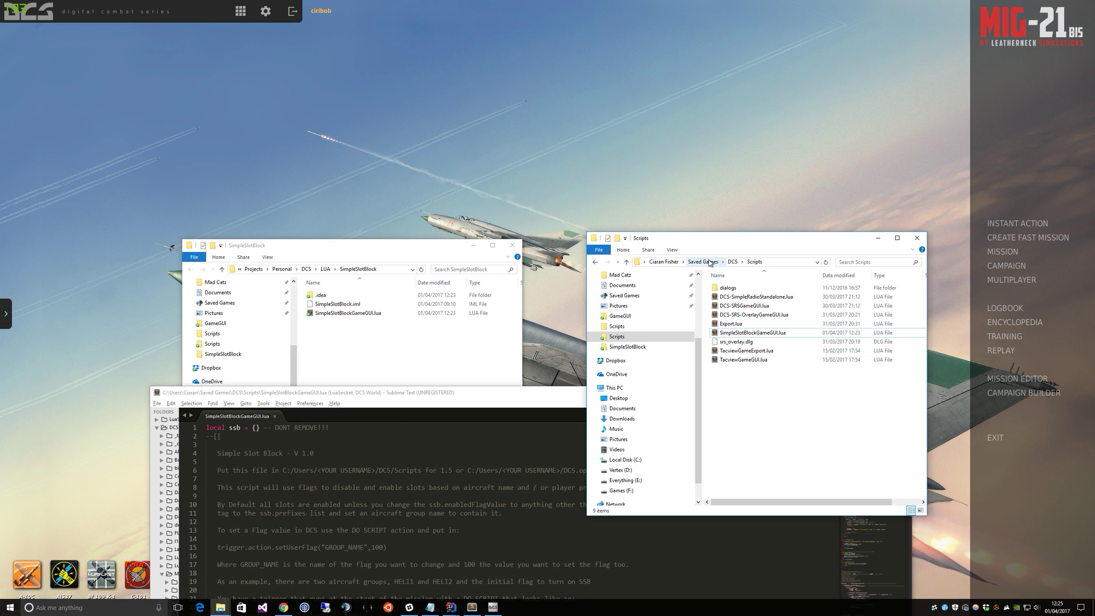
# Step: Browse Saved Games via DCS.openalpha\Scripts back to DCS\Scripts, then raise the editor higher
pyautogui.click(710, 264)
pyautogui.doubleClick(735, 314)
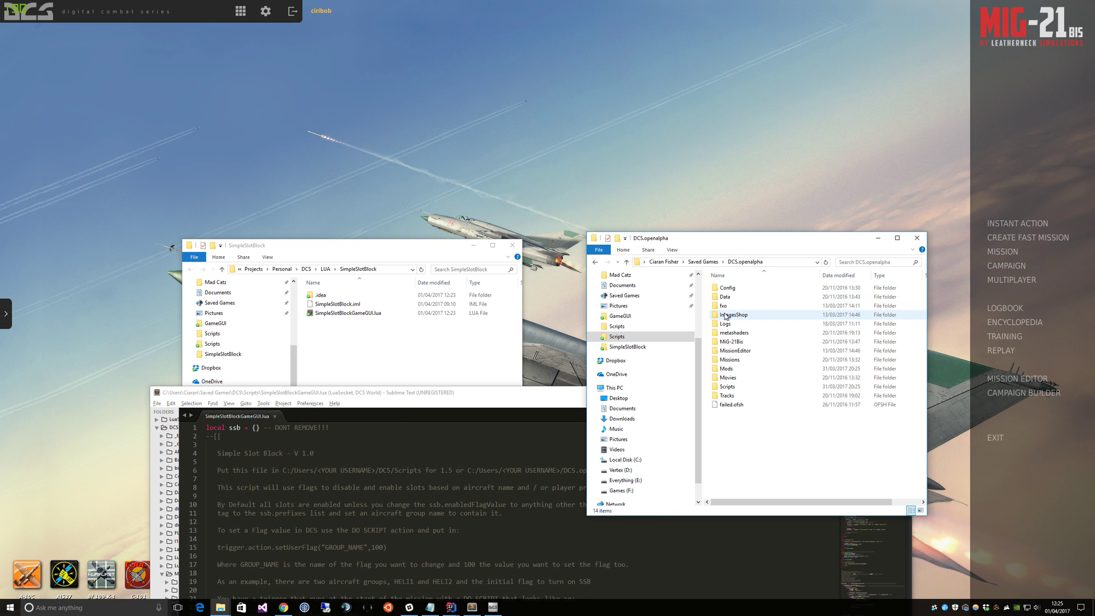
pyautogui.doubleClick(730, 386)
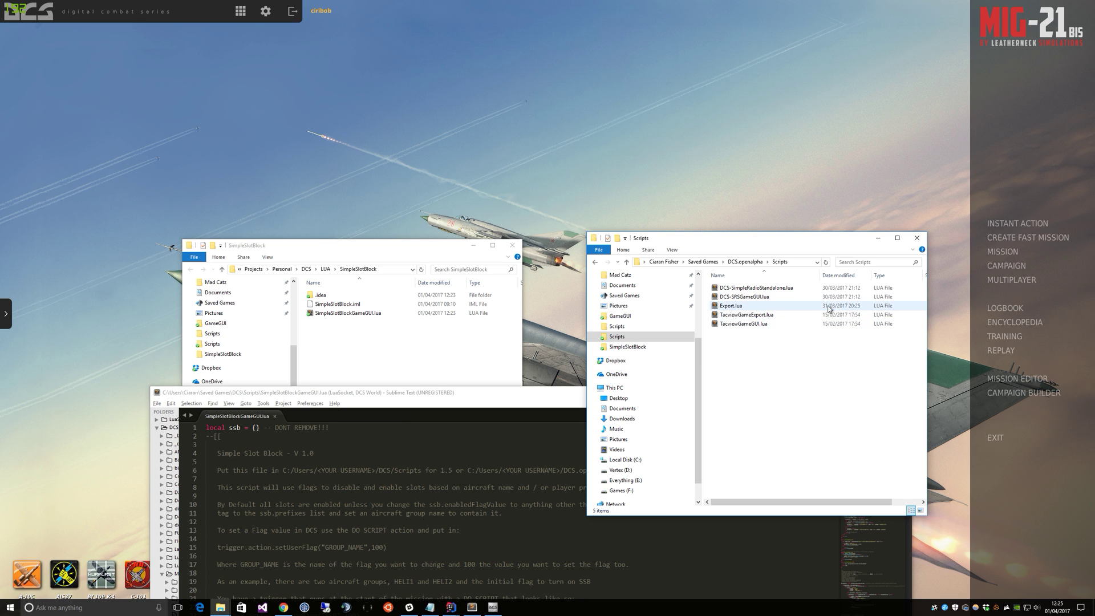
pyautogui.click(596, 262)
pyautogui.click(595, 263)
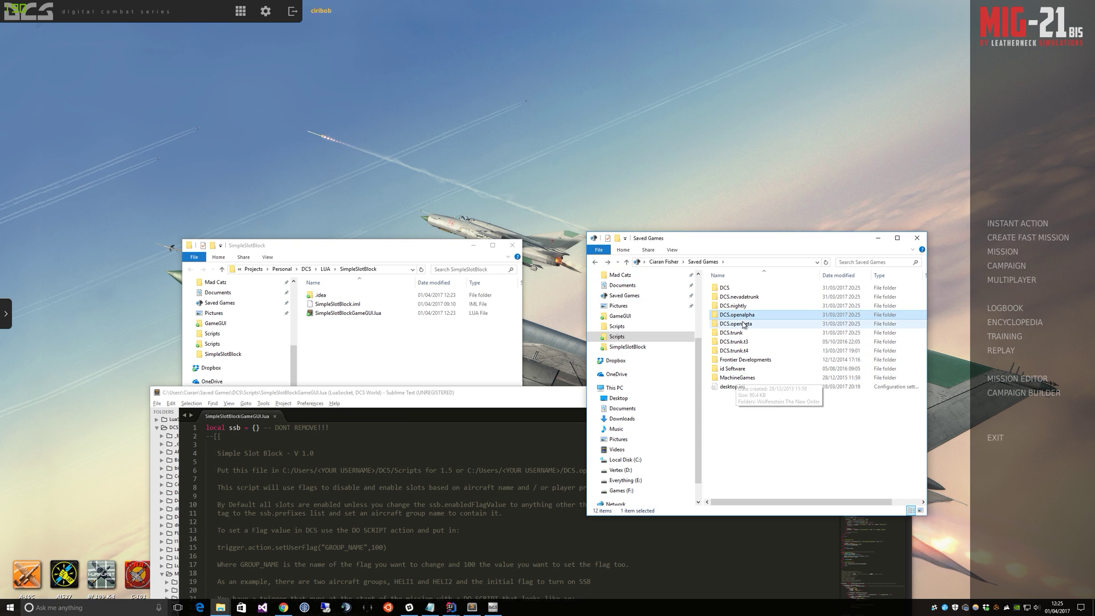
pyautogui.doubleClick(724, 287)
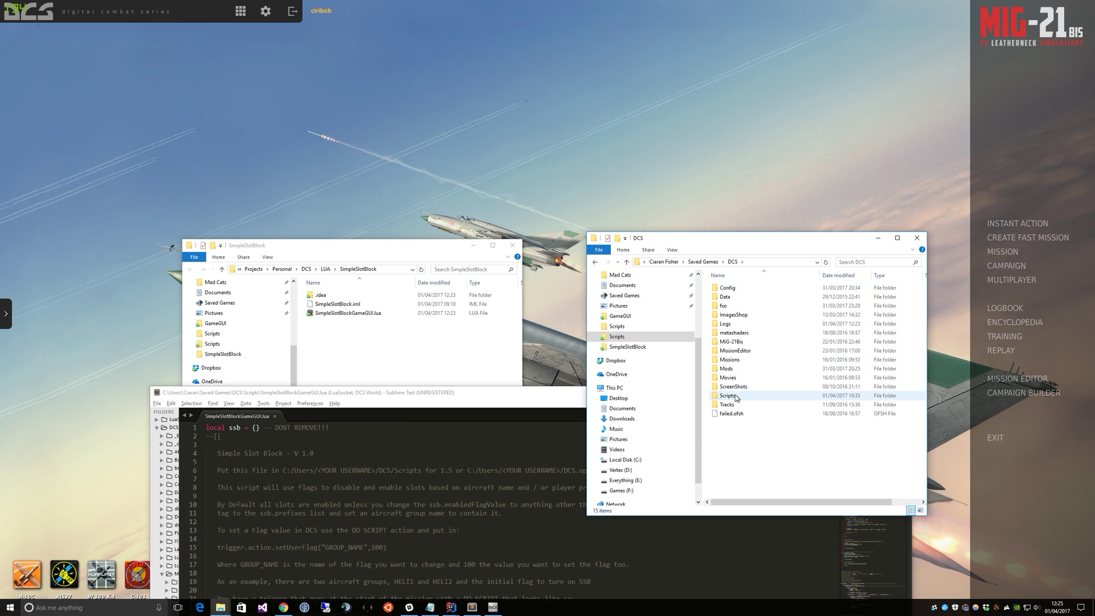
pyautogui.click(735, 397)
pyautogui.doubleClick(735, 397)
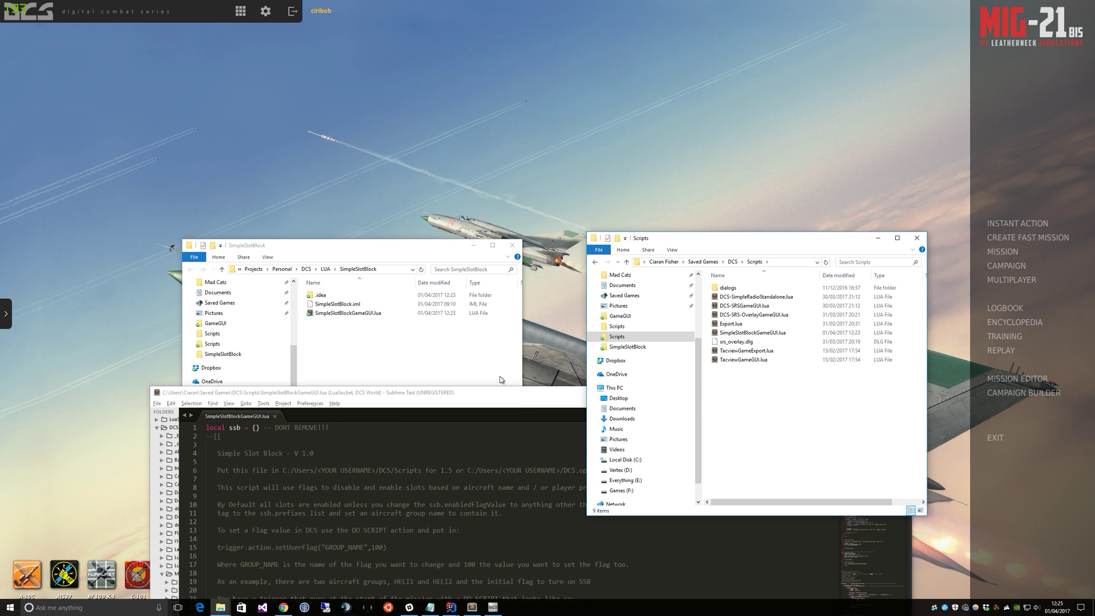
pyautogui.click(489, 393)
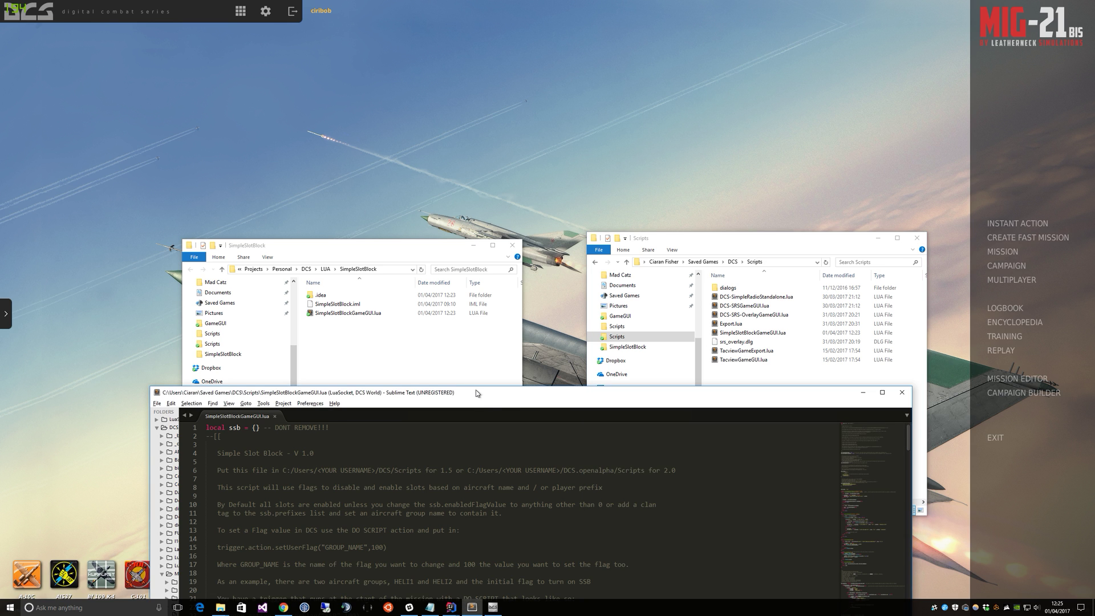
pyautogui.moveTo(479, 393); pyautogui.dragTo(470, 135)
pyautogui.scroll(-6, 401, 299)
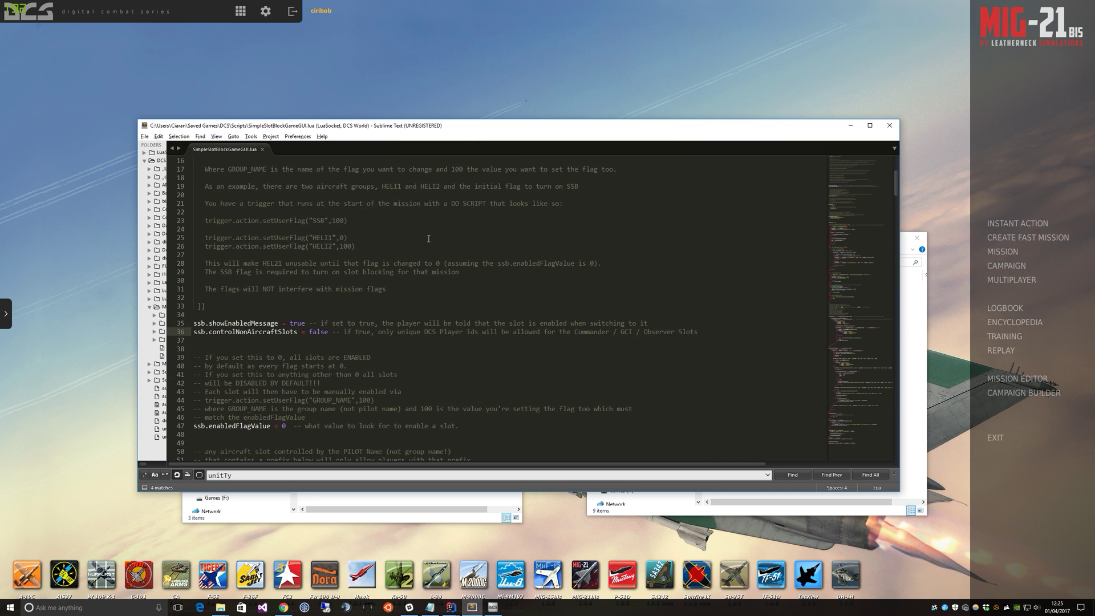
pyautogui.scroll(3, 388, 281)
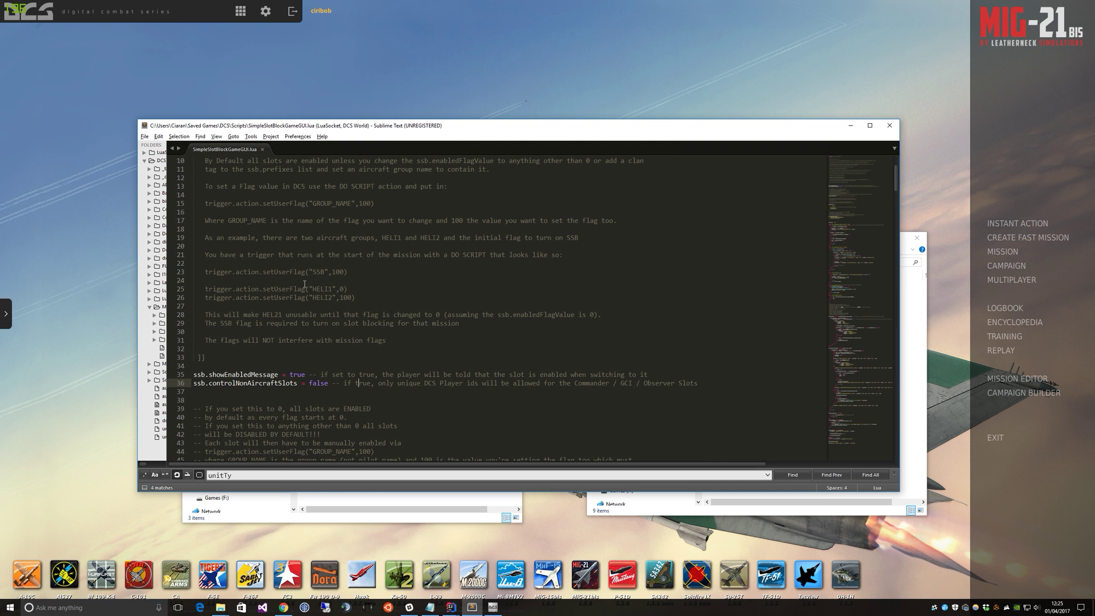
pyautogui.scroll(-2, 331, 265)
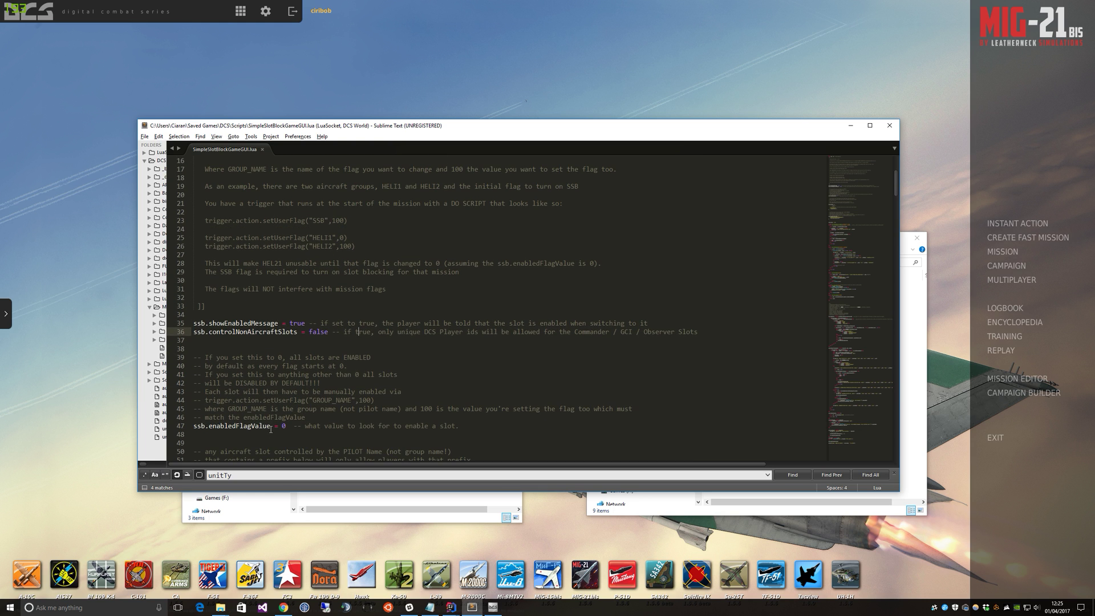
pyautogui.moveTo(270, 427); pyautogui.dragTo(193, 426)
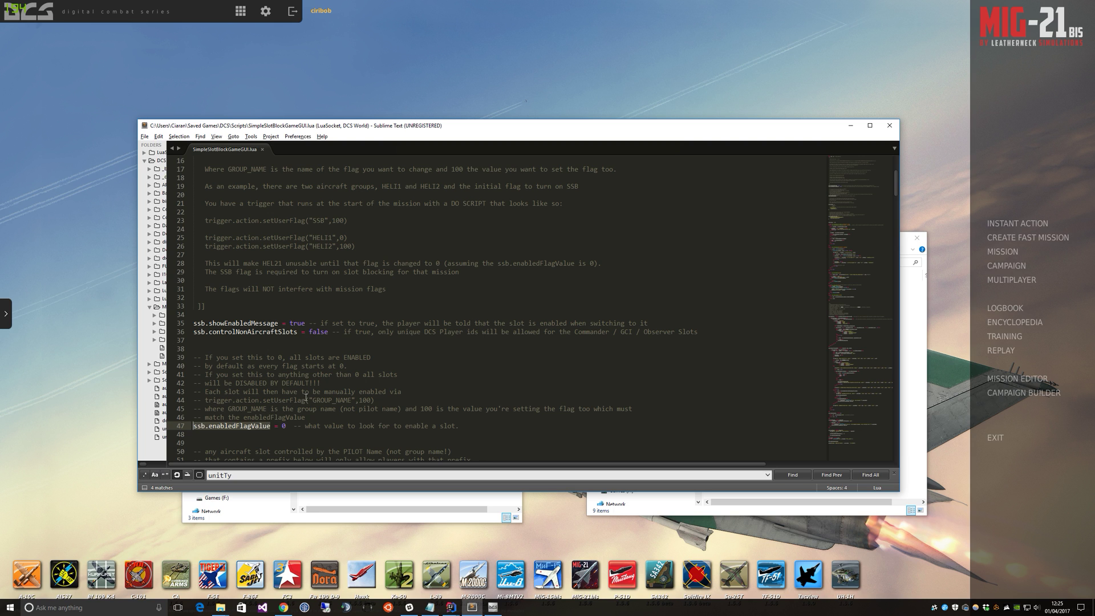
pyautogui.click(286, 429)
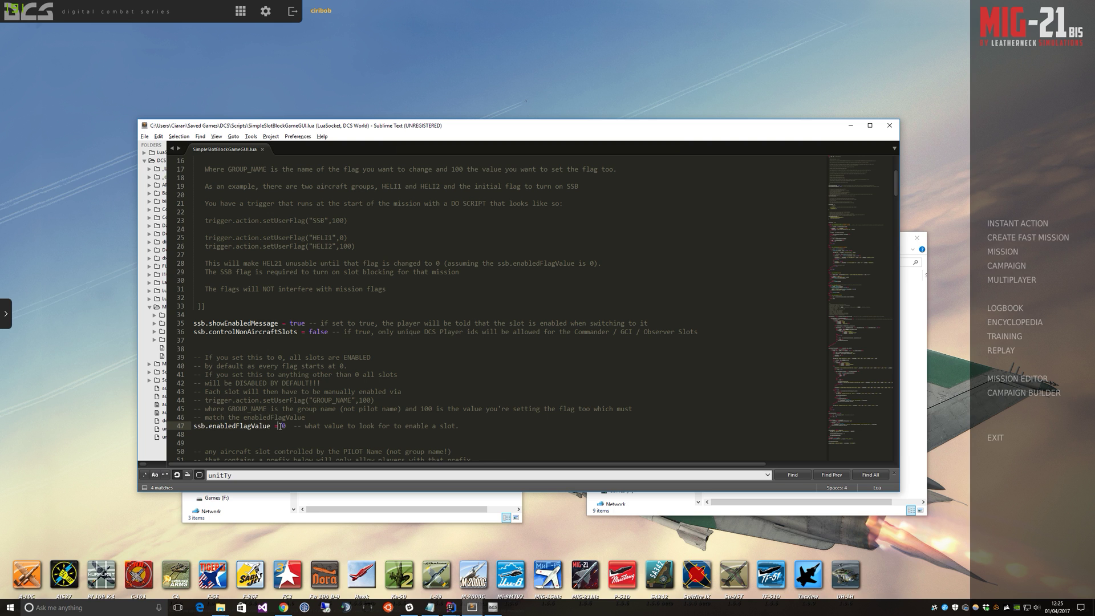
pyautogui.click(323, 400)
pyautogui.click(290, 427)
pyautogui.press('BackSpace')
pyautogui.write('100')
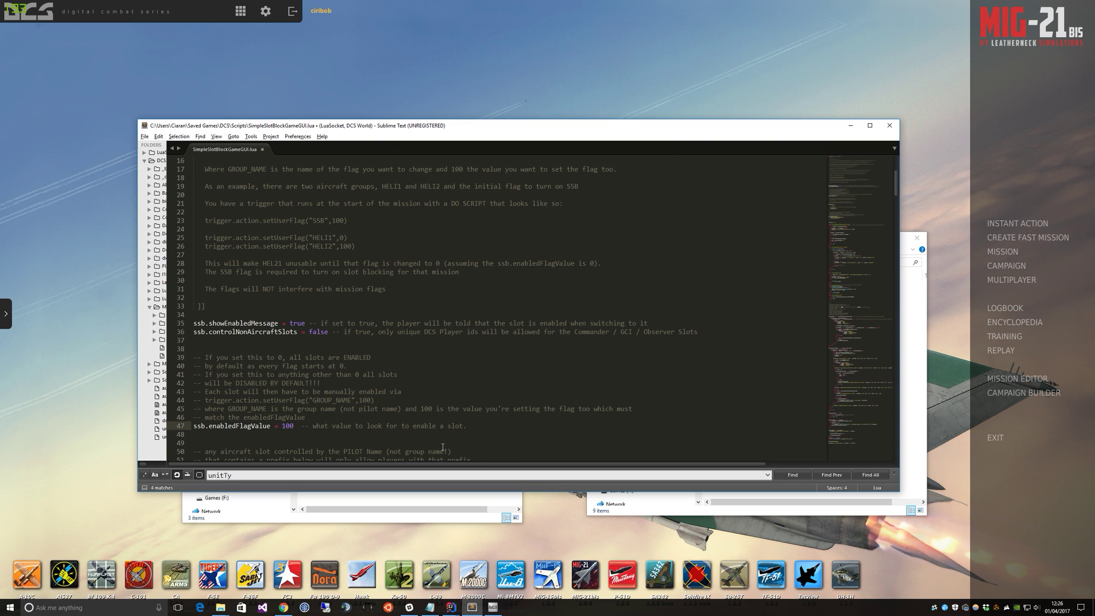
pyautogui.hotkey('ctrl', 'z')
pyautogui.hotkey('ctrl', 'z')
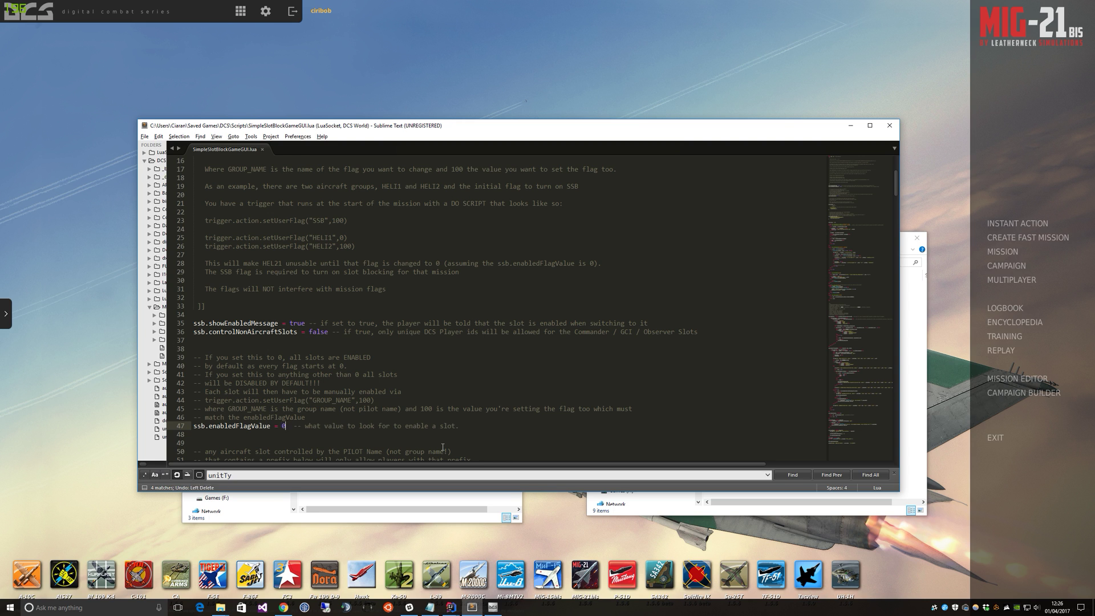
pyautogui.scroll(4, 443, 447)
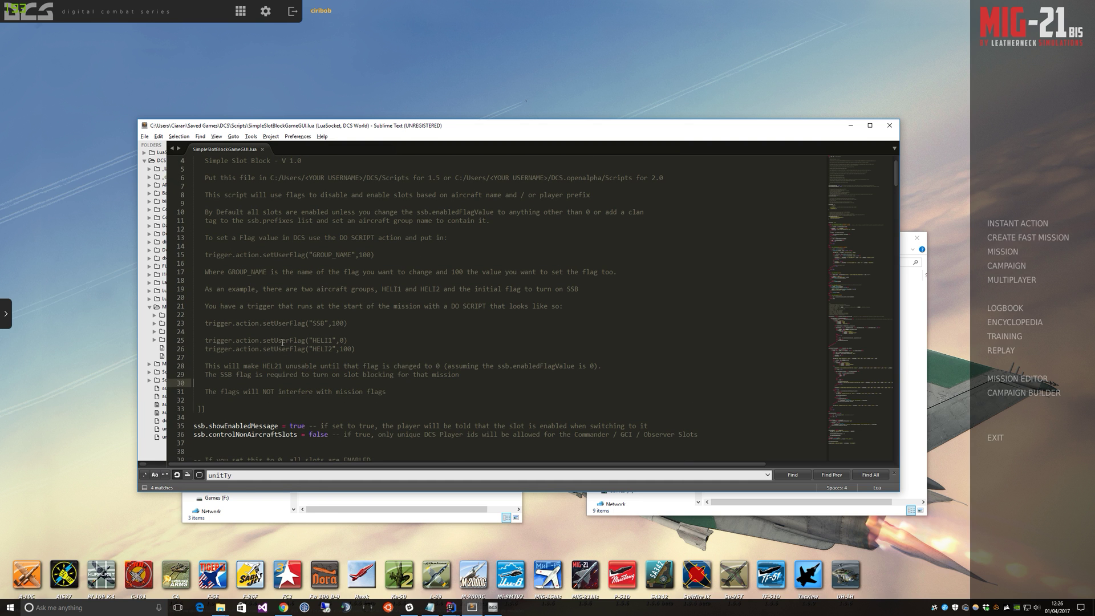
pyautogui.moveTo(205, 323); pyautogui.dragTo(358, 320)
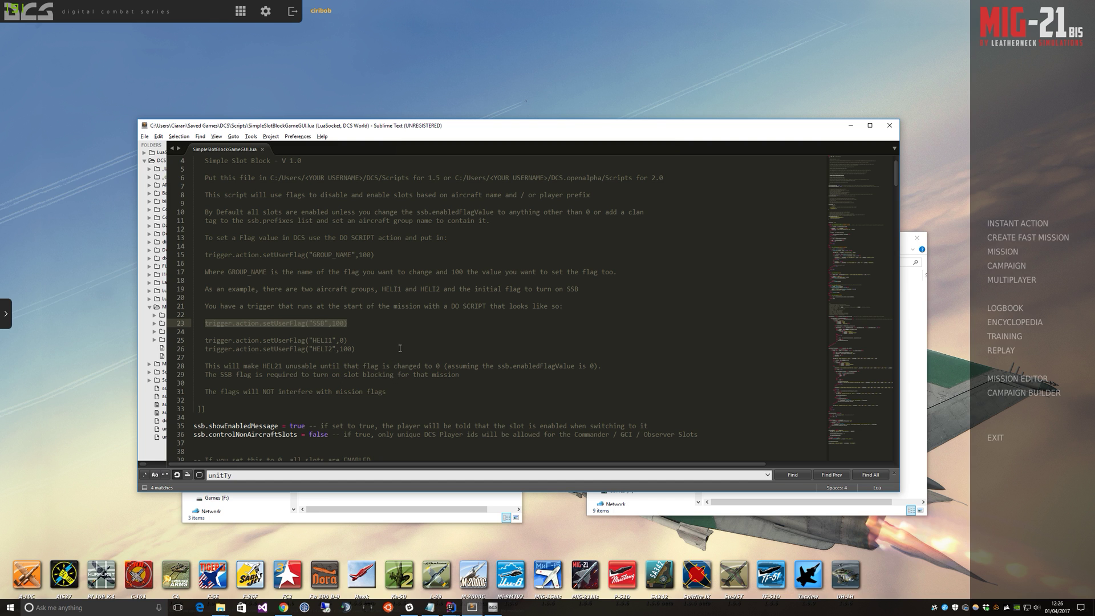
pyautogui.click(192, 331)
pyautogui.moveTo(206, 323); pyautogui.dragTo(346, 322)
pyautogui.click(345, 323)
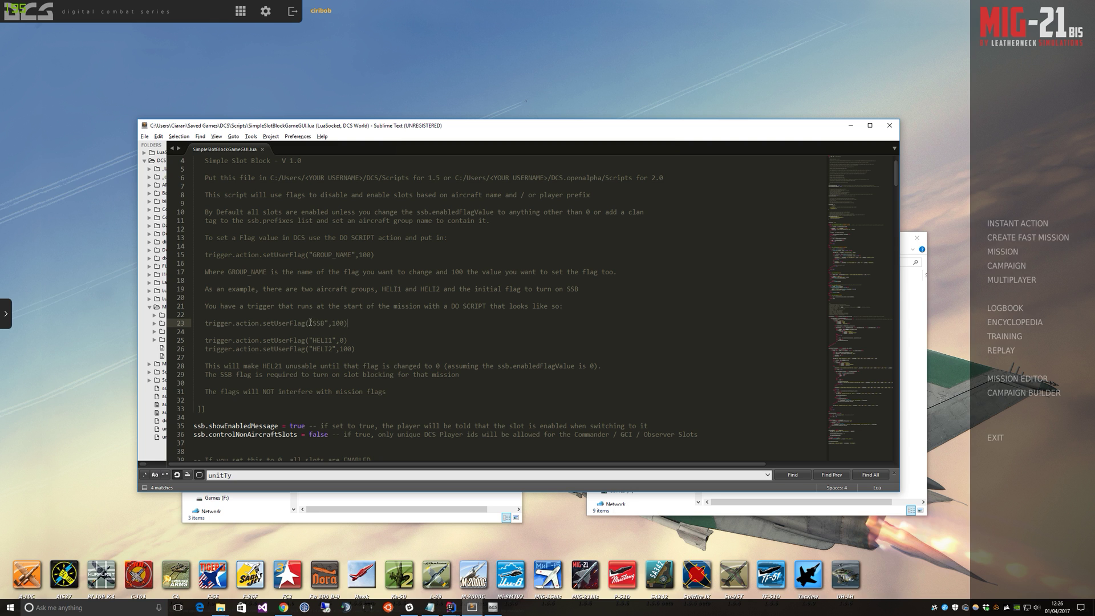
pyautogui.moveTo(309, 323); pyautogui.dragTo(327, 323)
pyautogui.doubleClick(339, 323)
pyautogui.doubleClick(326, 340)
pyautogui.click(343, 340)
pyautogui.moveTo(202, 339); pyautogui.dragTo(350, 343)
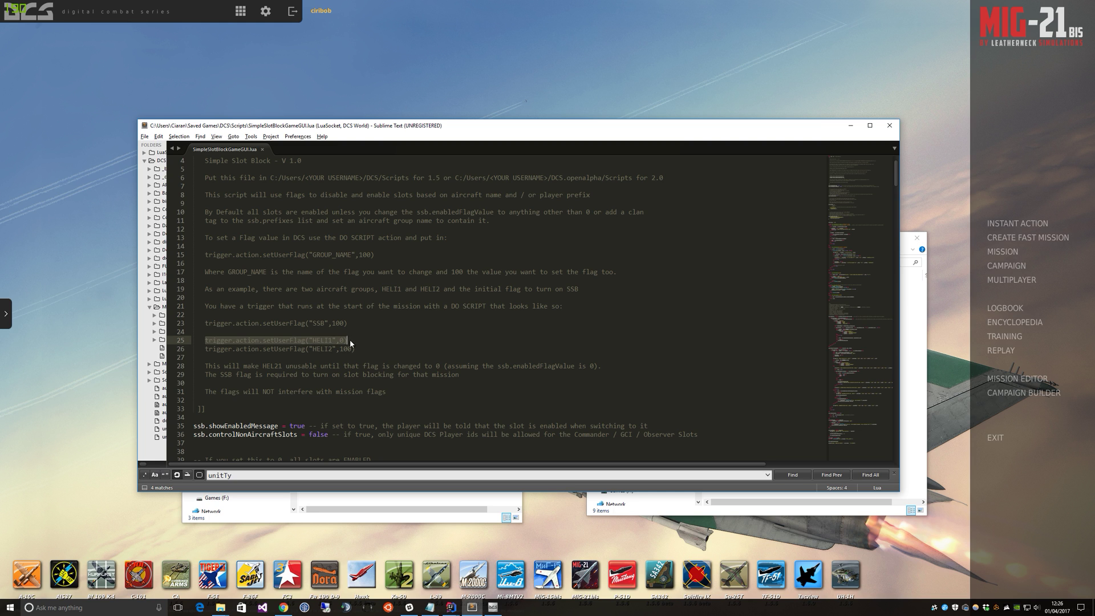
pyautogui.click(377, 338)
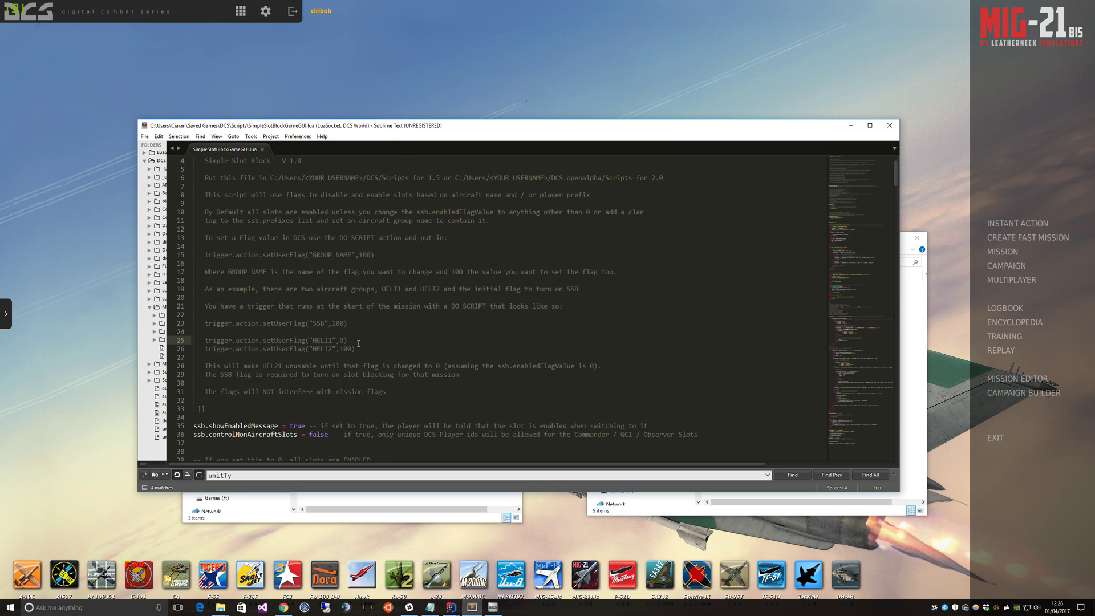
pyautogui.scroll(-1, 332, 349)
pyautogui.moveTo(204, 314); pyautogui.dragTo(361, 324)
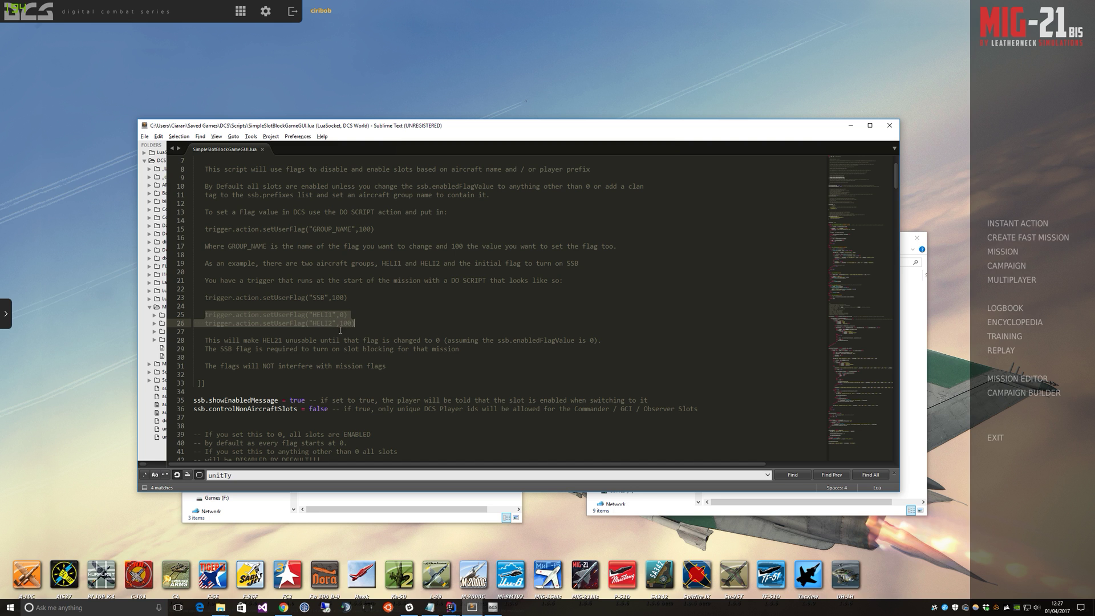
pyautogui.click(319, 358)
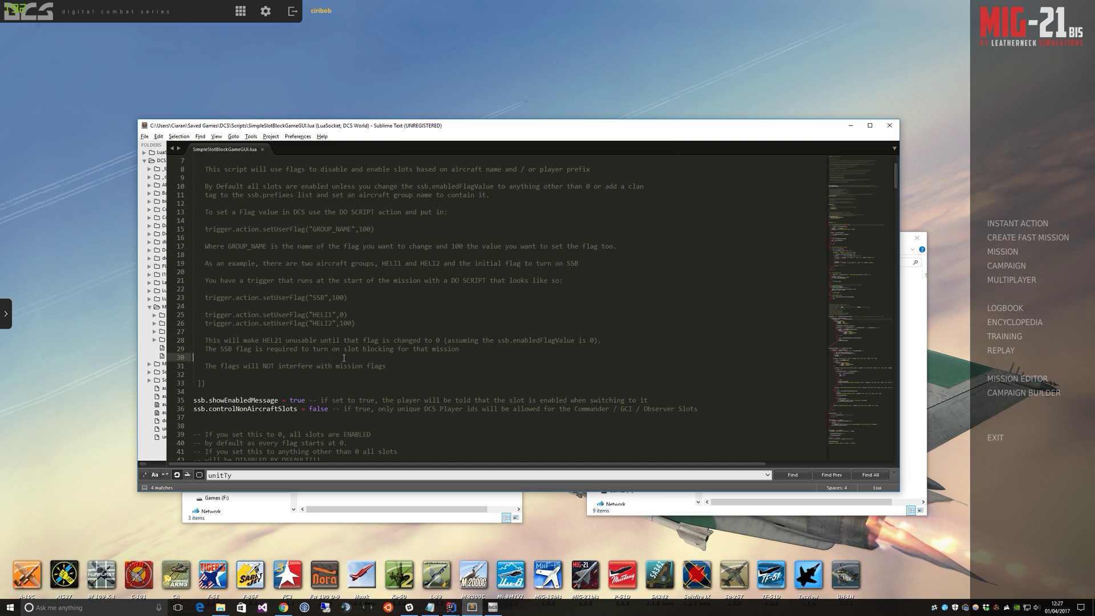
pyautogui.scroll(-3, 291, 393)
pyautogui.moveTo(286, 426); pyautogui.dragTo(184, 425)
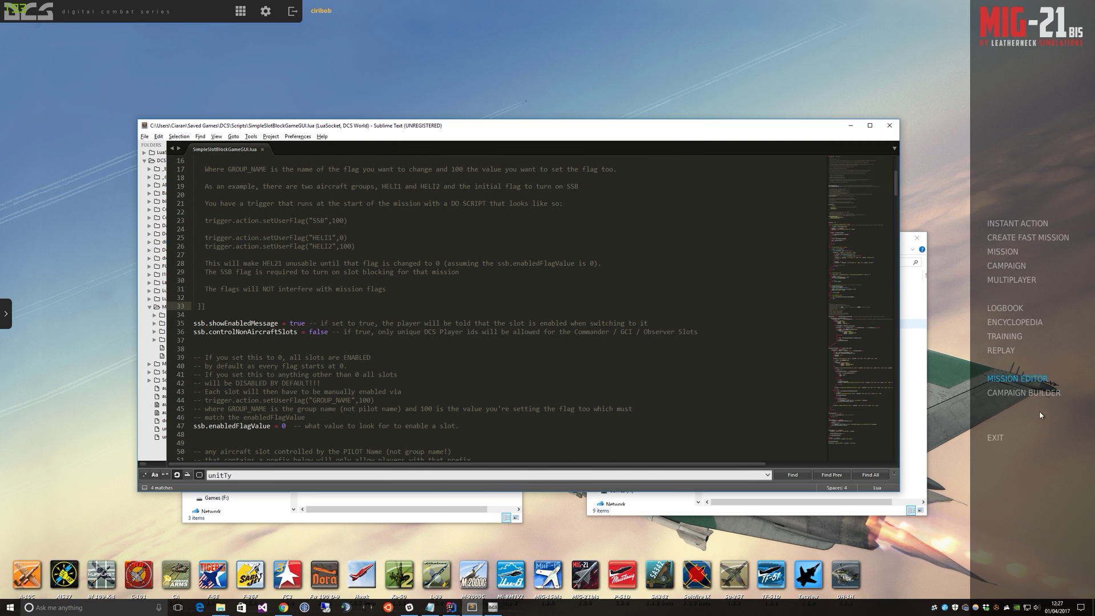
pyautogui.click(1022, 308)
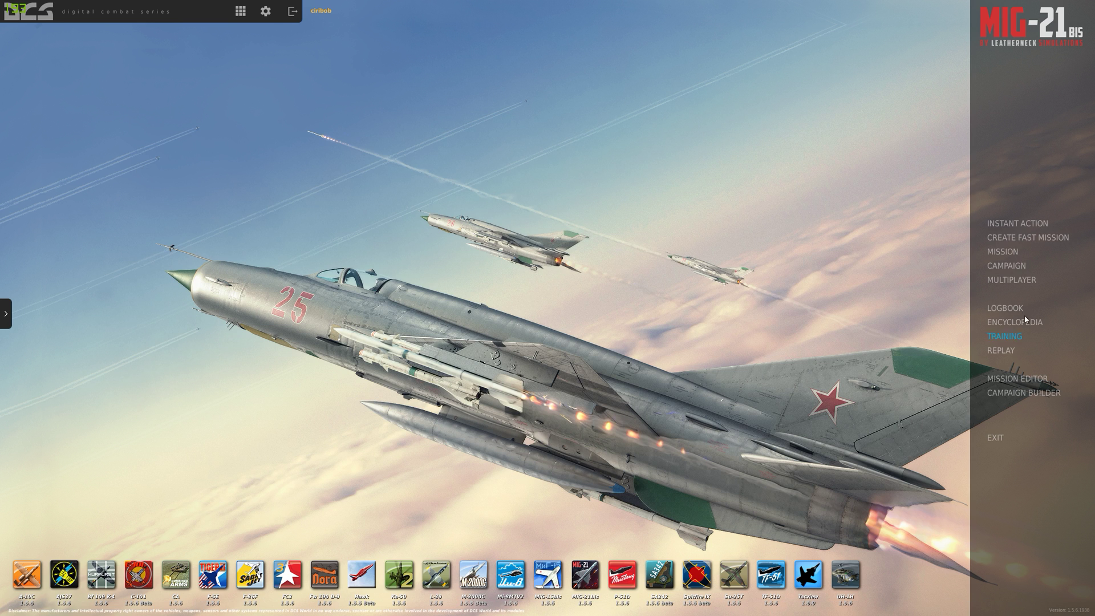
# Step: In the Mission Editor, create a new trigger named SSB
pyautogui.click(1017, 379)
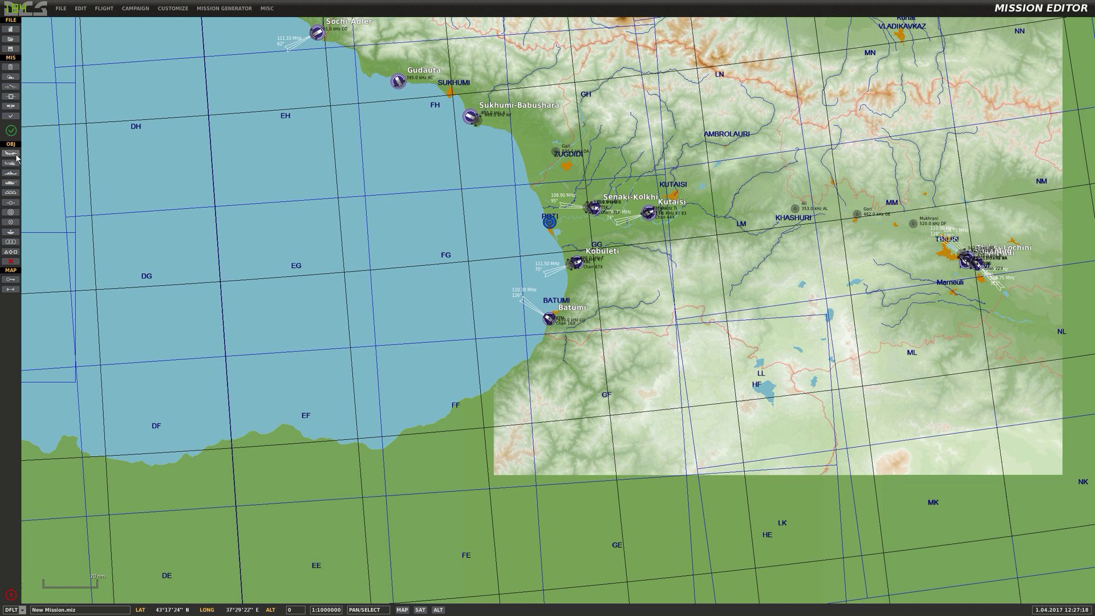
pyautogui.click(10, 87)
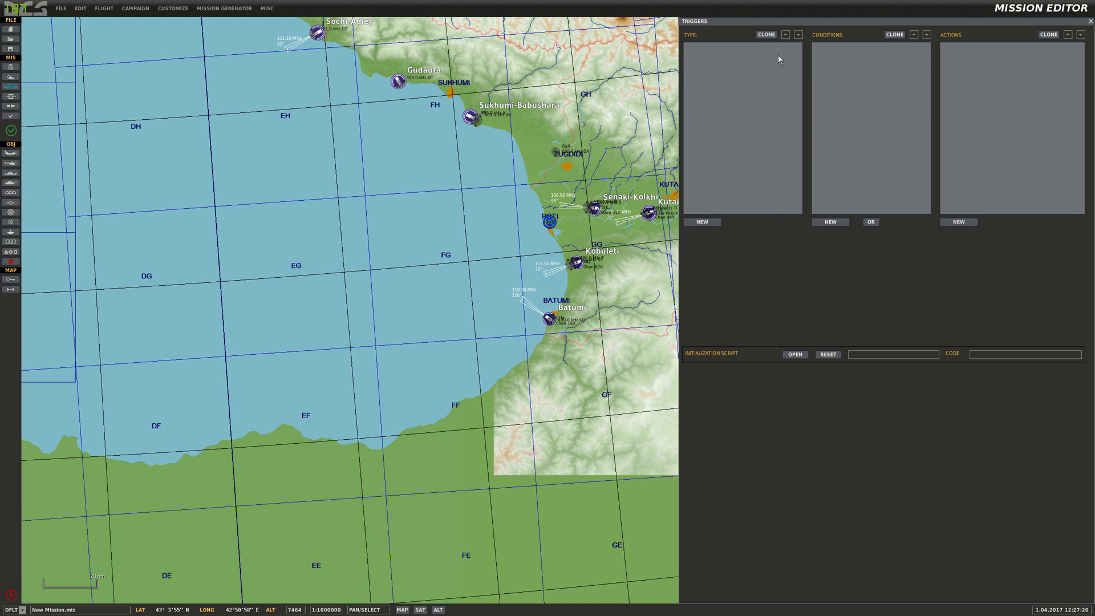
pyautogui.click(701, 222)
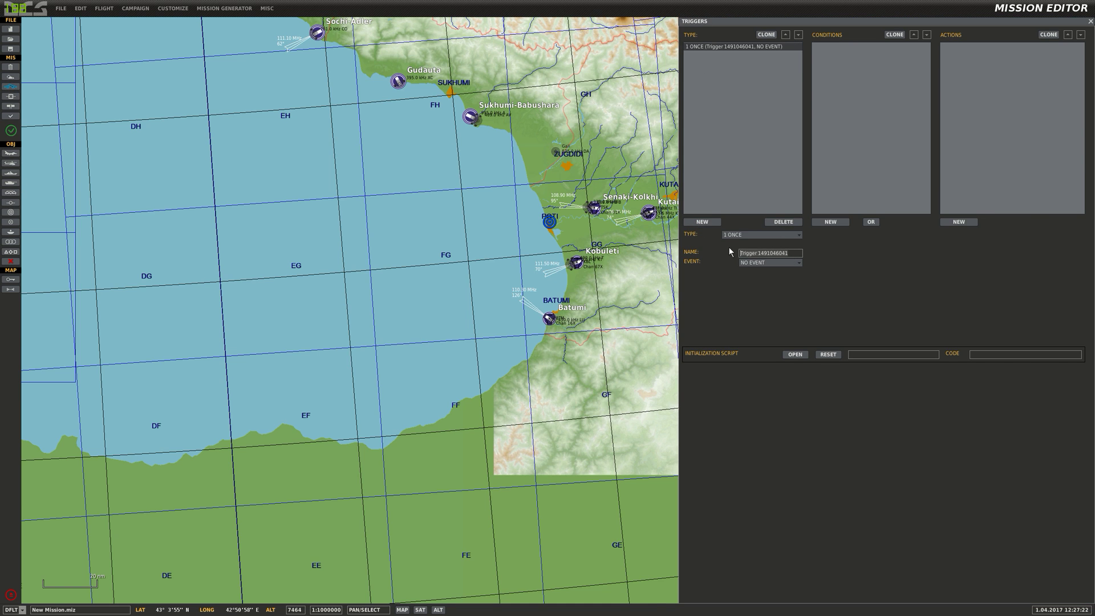
pyautogui.write('SSB')
# Step: Give SSB a TIME MORE condition of 1 second and a DO SCRIPT action
pyautogui.click(830, 222)
pyautogui.click(831, 222)
pyautogui.click(899, 238)
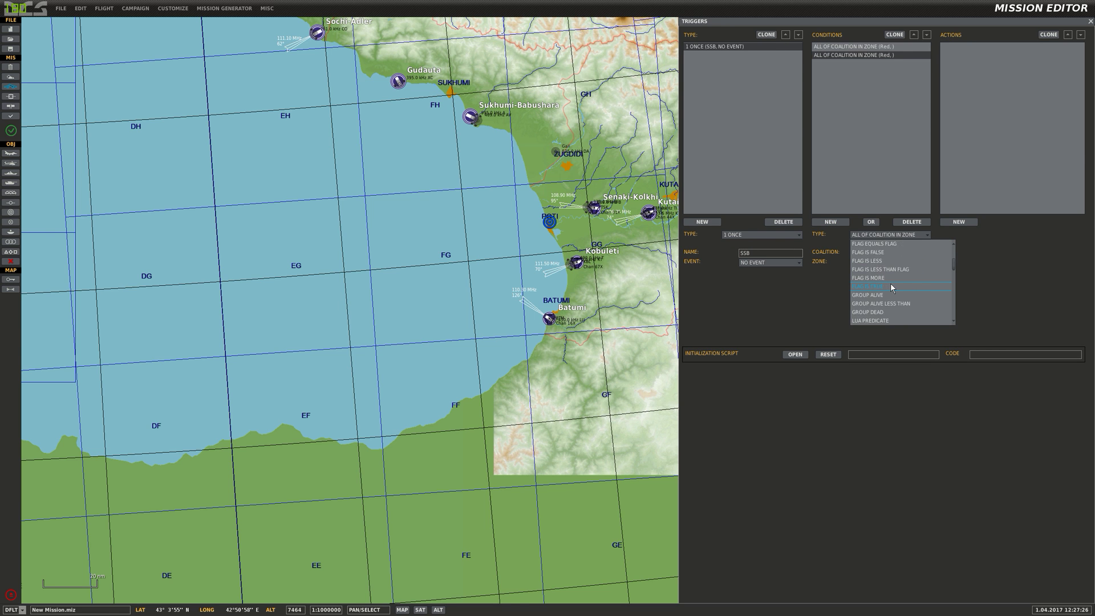
pyautogui.scroll(-3, 886, 288)
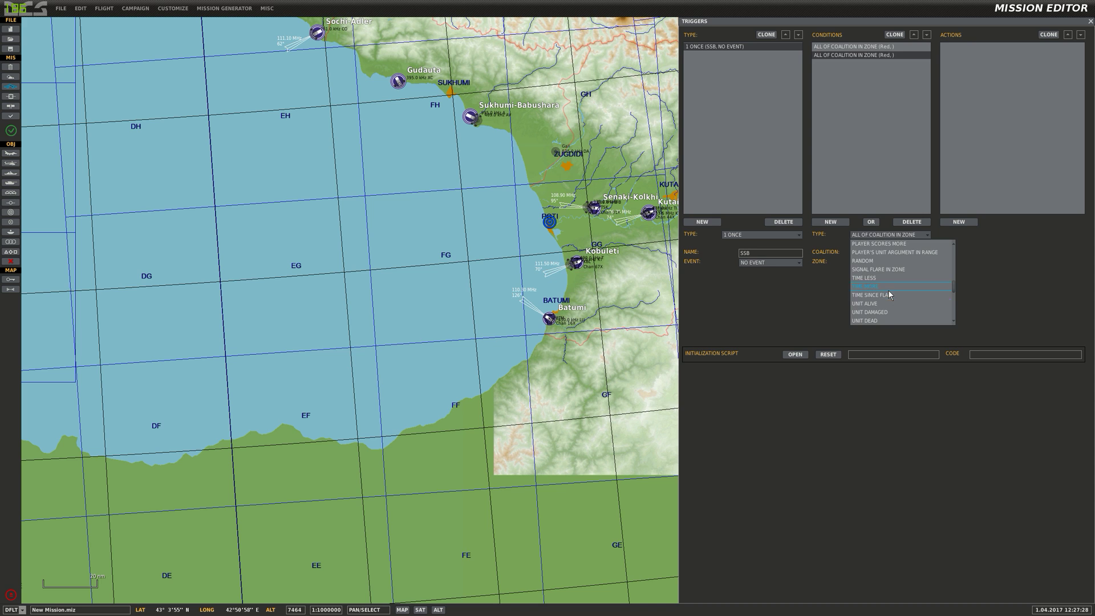
pyautogui.click(888, 290)
pyautogui.press('BackSpace')
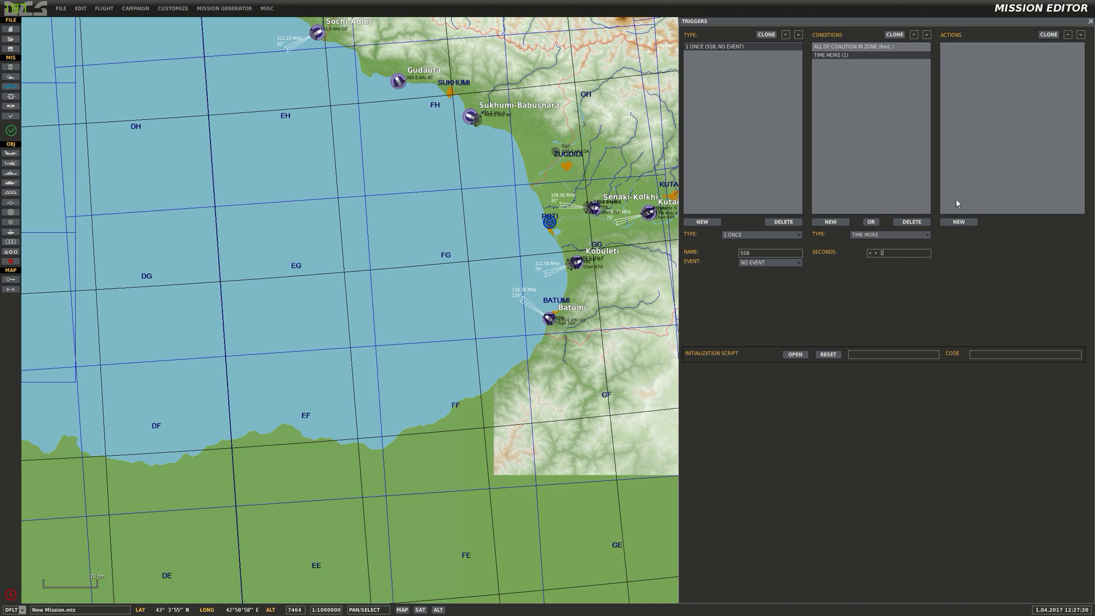
pyautogui.click(969, 221)
pyautogui.click(998, 234)
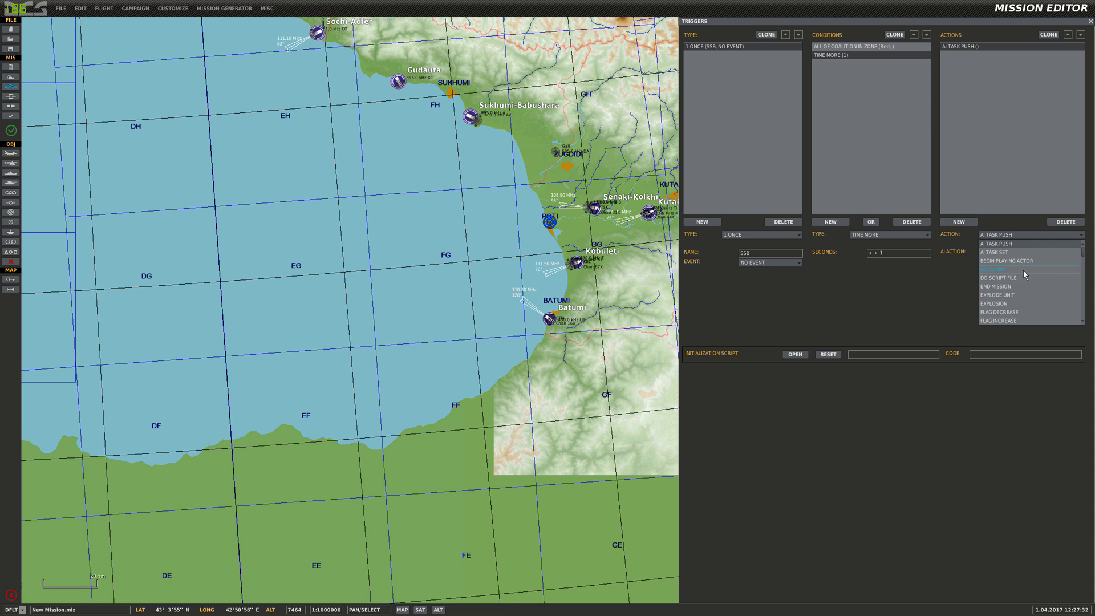
pyautogui.click(1023, 269)
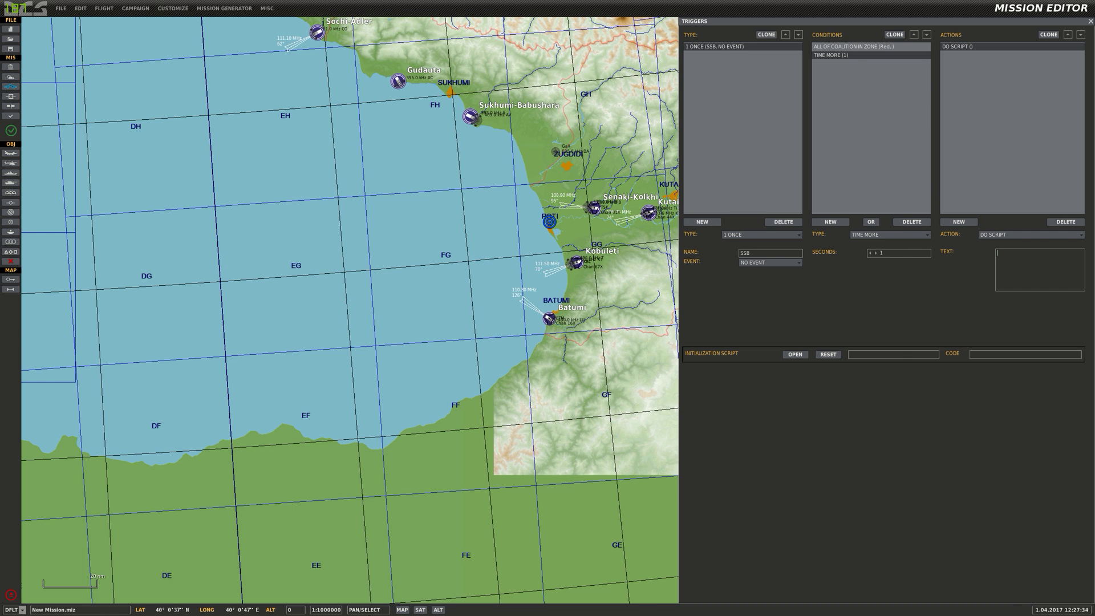
pyautogui.hotkey('alt', 'Tab')
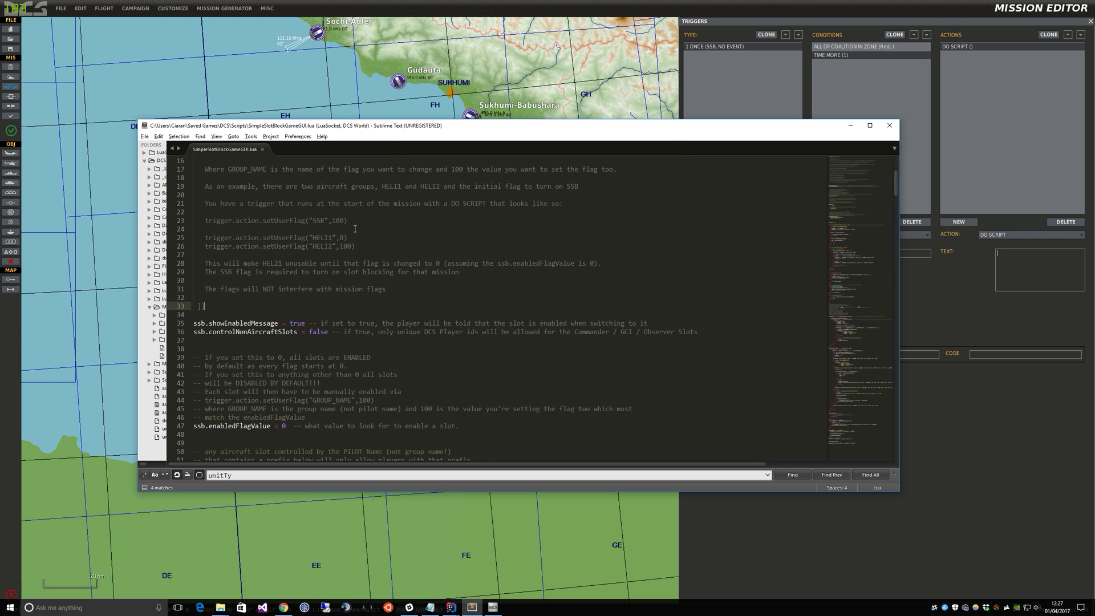
# Step: Copy the trigger.action.setUserFlag("SSB",100) line from the script into the DO SCRIPT text box
pyautogui.moveTo(350, 221); pyautogui.dragTo(218, 225)
pyautogui.hotkey('ctrl', 'v')
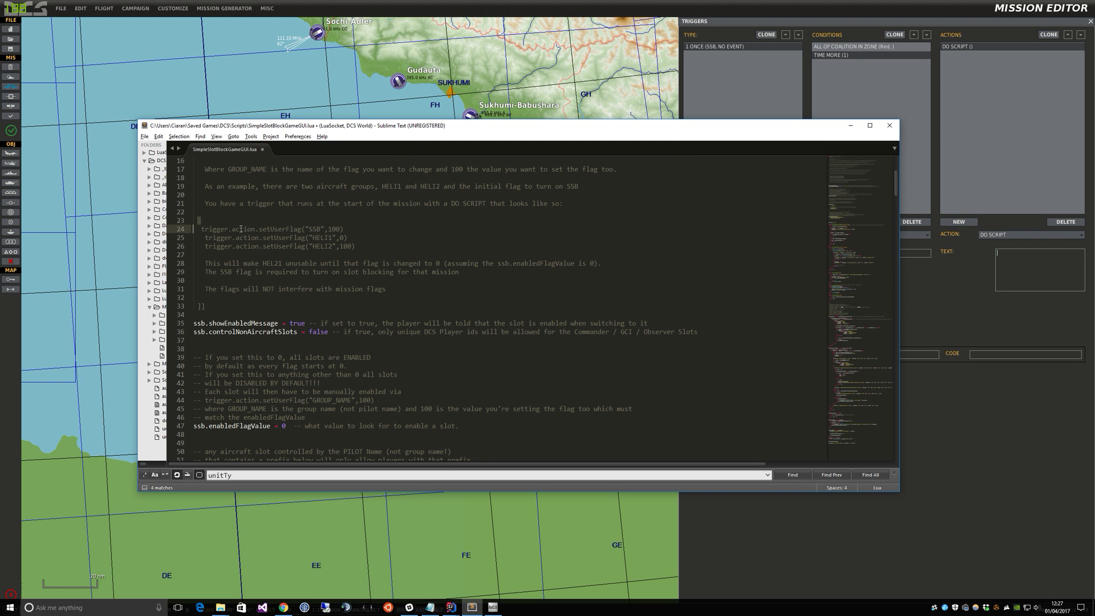
pyautogui.hotkey('ctrl', 'z')
pyautogui.moveTo(350, 221); pyautogui.dragTo(201, 222)
pyautogui.hotkey('ctrl', 'c')
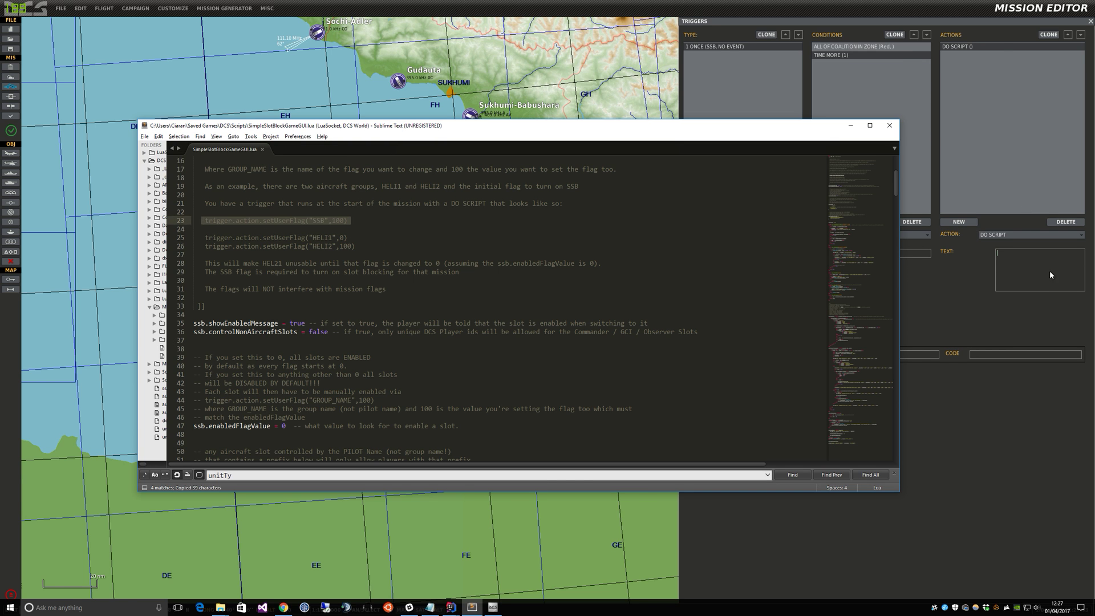
pyautogui.click(1049, 271)
pyautogui.hotkey('ctrl', 'v')
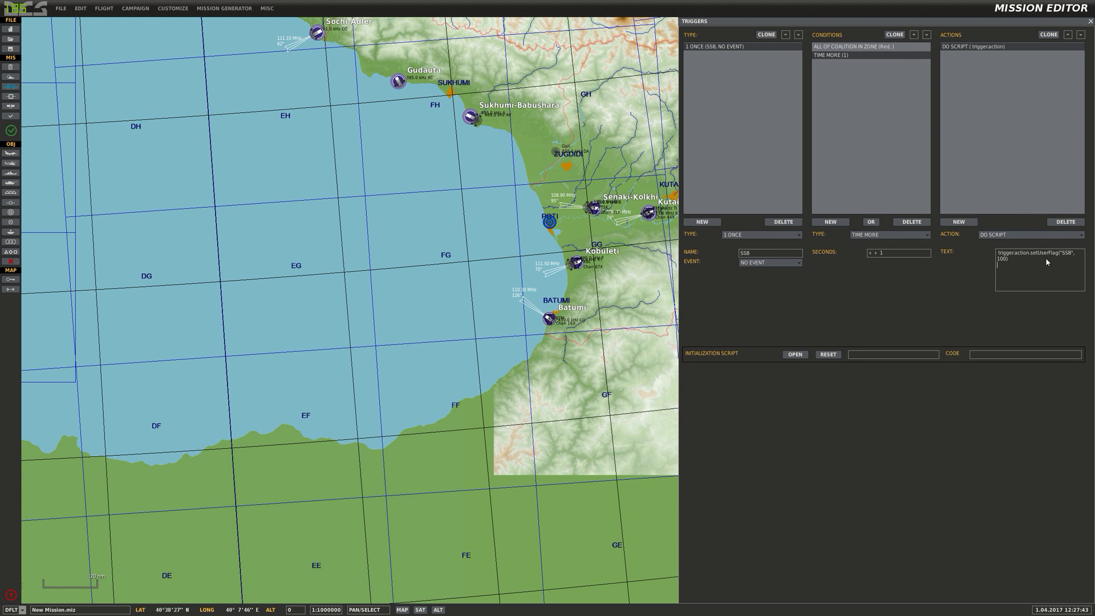
# Step: Delete SSB's ALL OF COALITION IN ZONE condition, then clone SSB as 'Disable HELI'
pyautogui.click(854, 47)
pyautogui.click(912, 221)
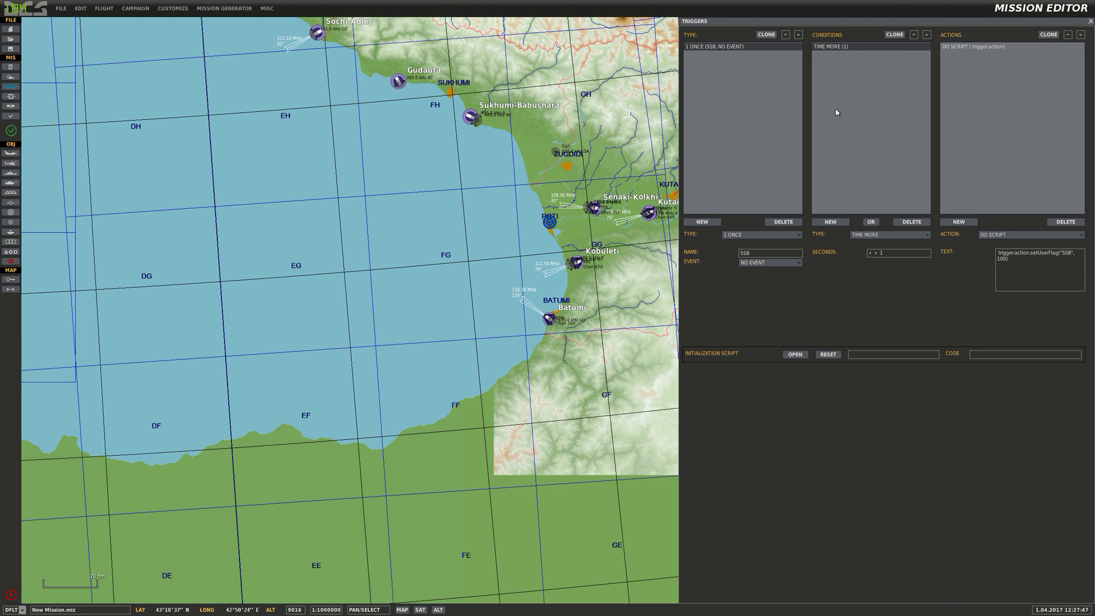
pyautogui.click(983, 48)
pyautogui.click(767, 35)
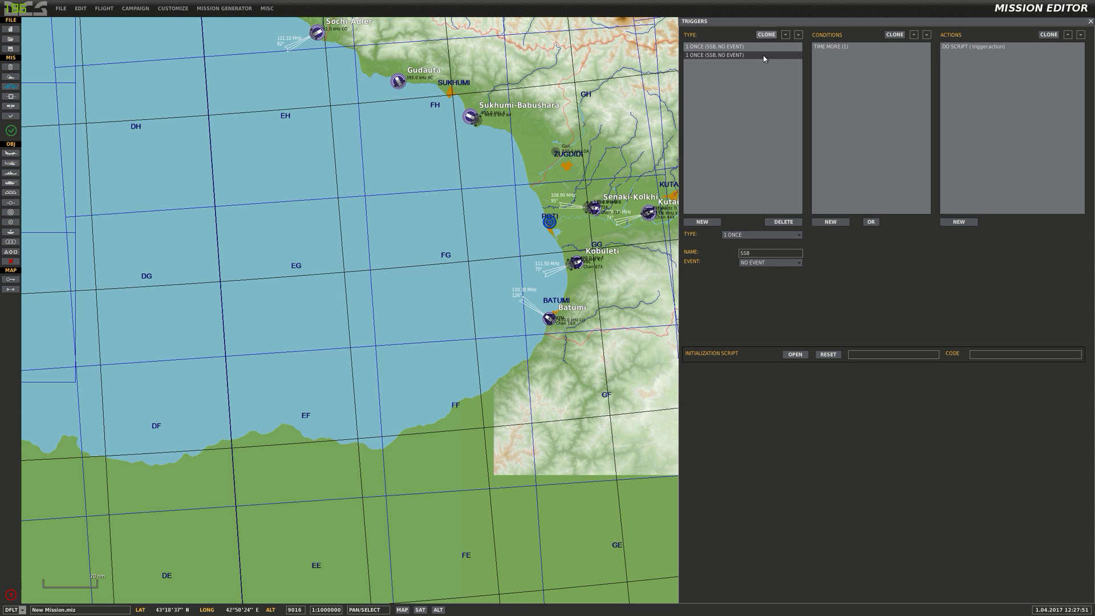
pyautogui.doubleClick(758, 254)
pyautogui.write('Disable HELI')
# Step: Zoom to Batumi and start a UH-1H helicopter group named HELI1
pyautogui.moveTo(567, 337); pyautogui.dragTo(567, 334)
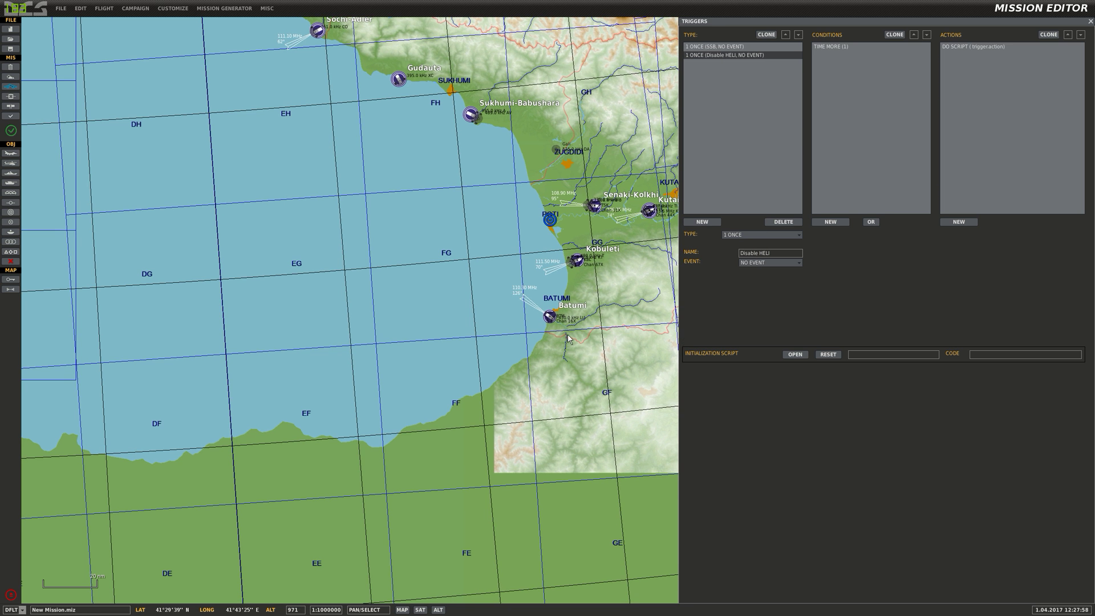
pyautogui.scroll(3, 567, 335)
pyautogui.scroll(3, 507, 270)
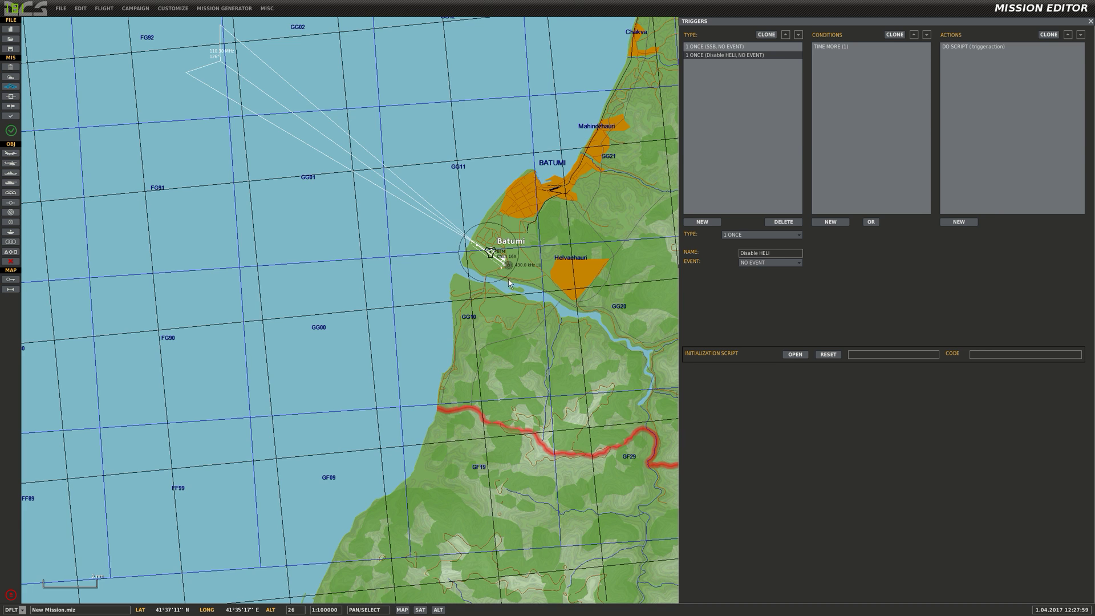
pyautogui.scroll(8, 509, 283)
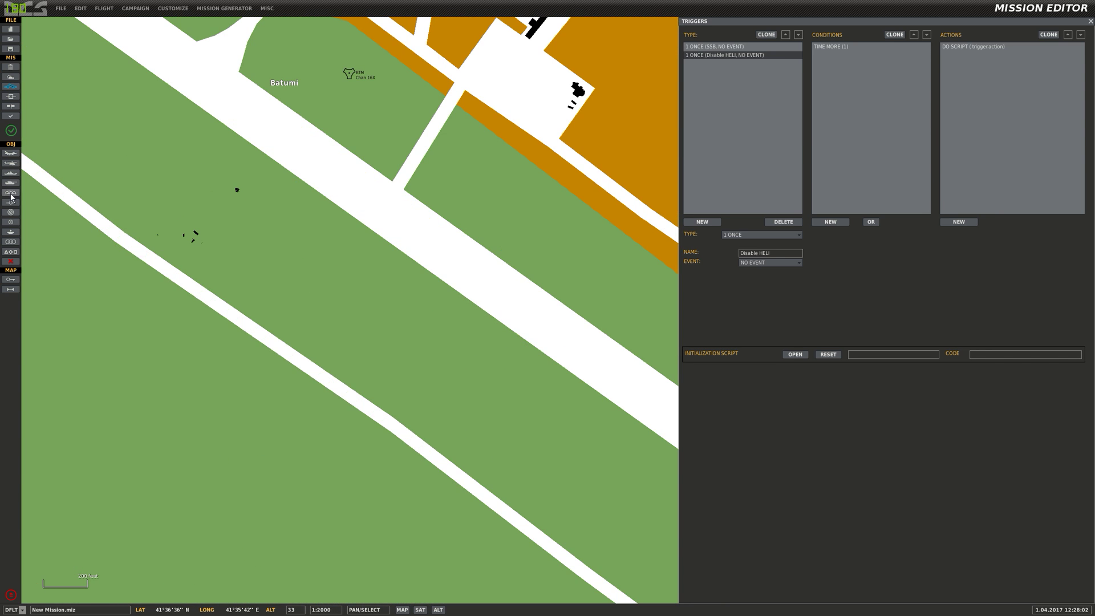
pyautogui.click(10, 163)
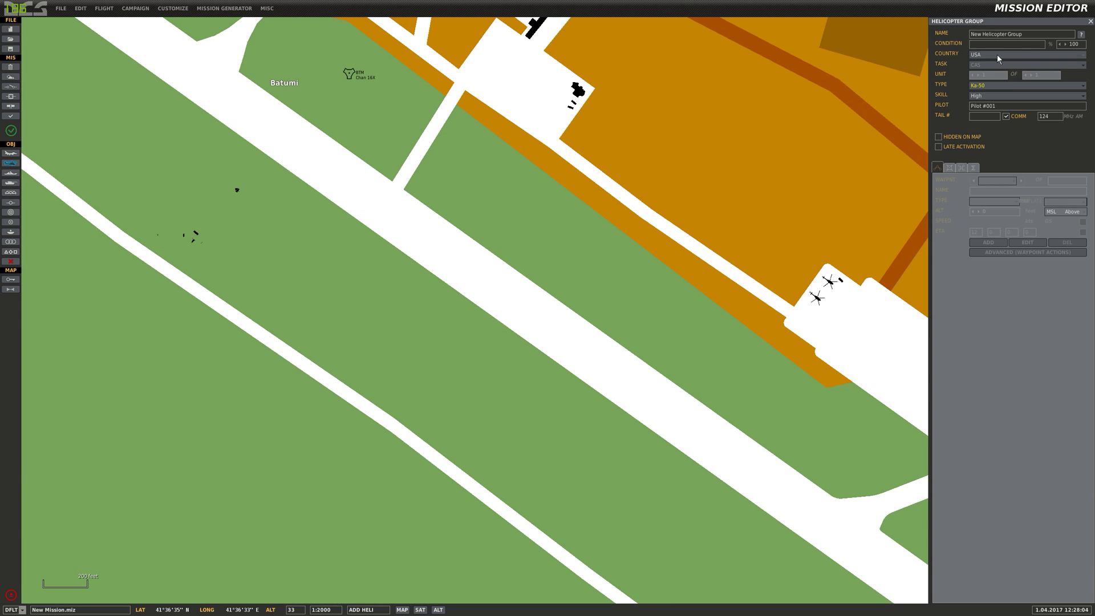
pyautogui.click(983, 83)
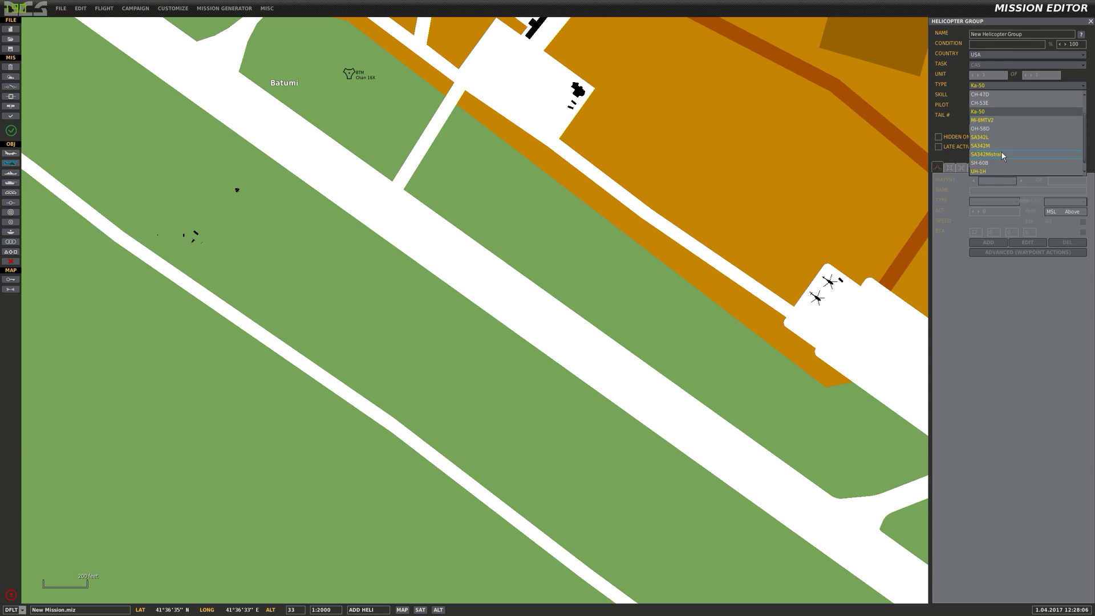
pyautogui.click(994, 162)
pyautogui.moveTo(1024, 34); pyautogui.dragTo(895, 30)
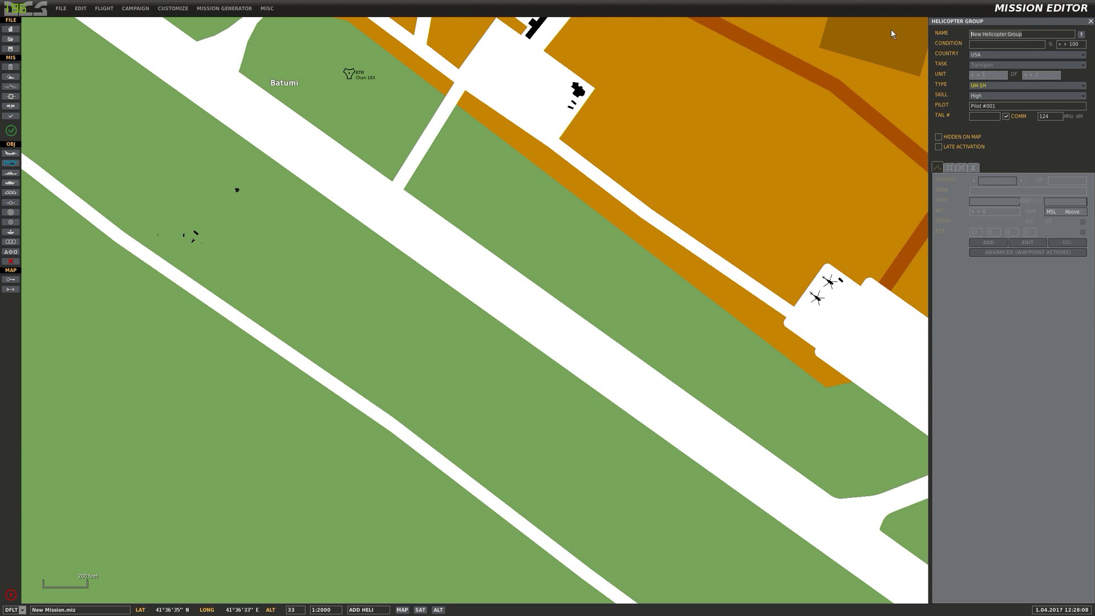
pyautogui.write('HELI1')
# Step: Set HELI1's skill to Client and place it on the Batumi apron, taking off from parking
pyautogui.moveTo(888, 338); pyautogui.dragTo(637, 251, button='right')
pyautogui.click(990, 96)
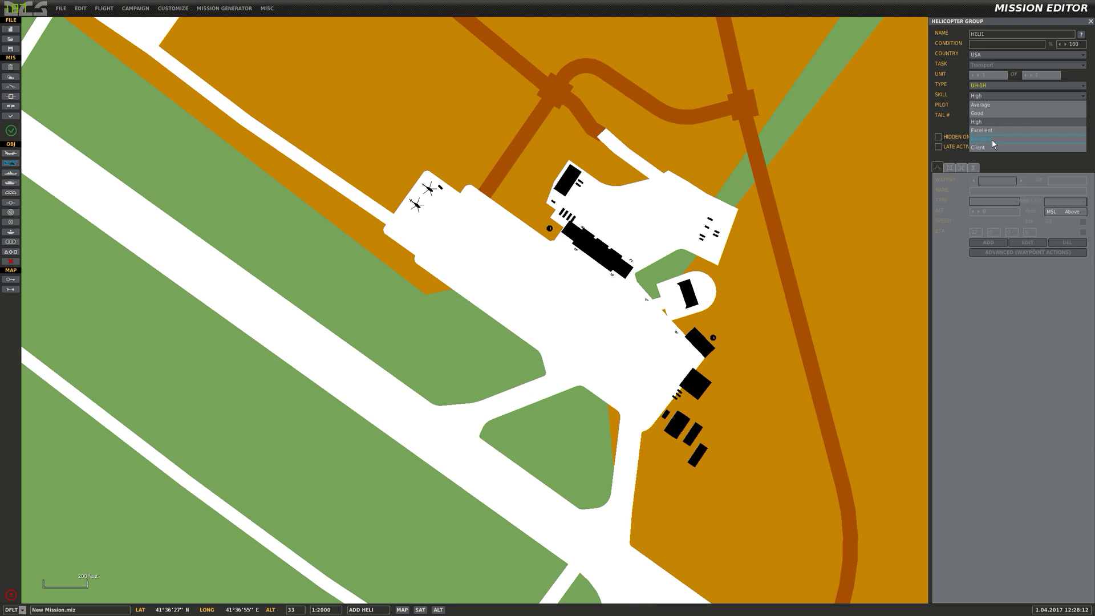
pyautogui.click(993, 147)
pyautogui.moveTo(619, 225); pyautogui.dragTo(502, 202, button='right')
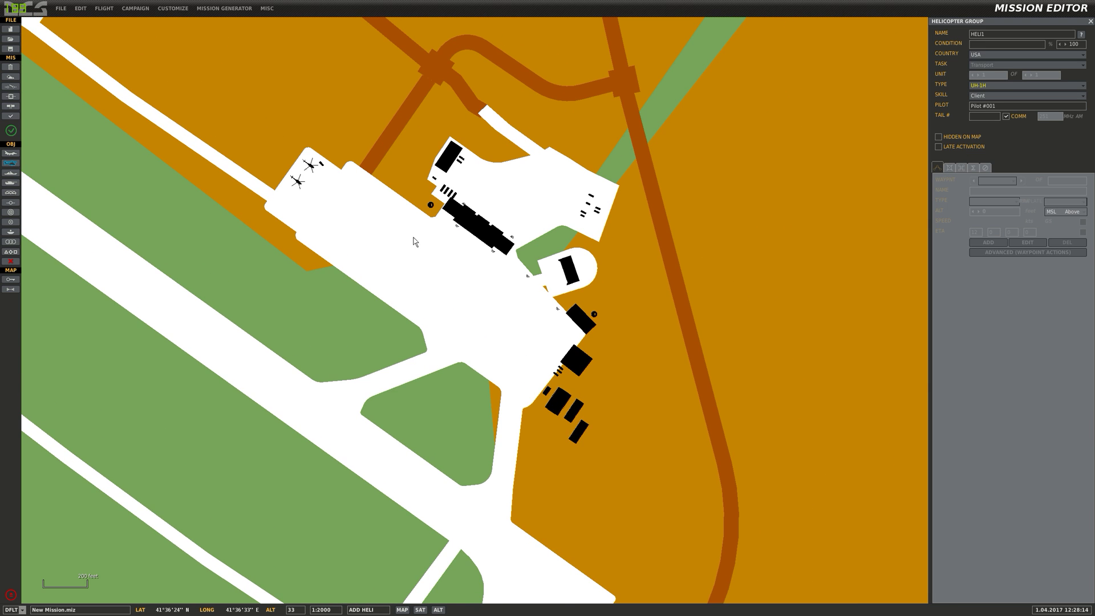
pyautogui.click(413, 238)
pyautogui.click(1004, 202)
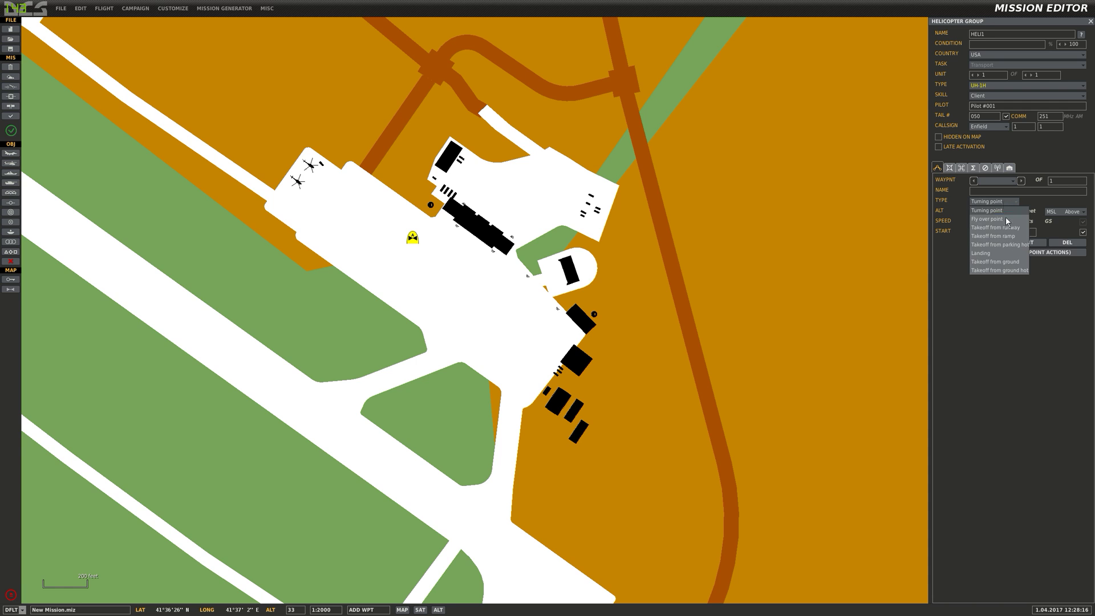
pyautogui.click(1022, 245)
pyautogui.click(554, 327)
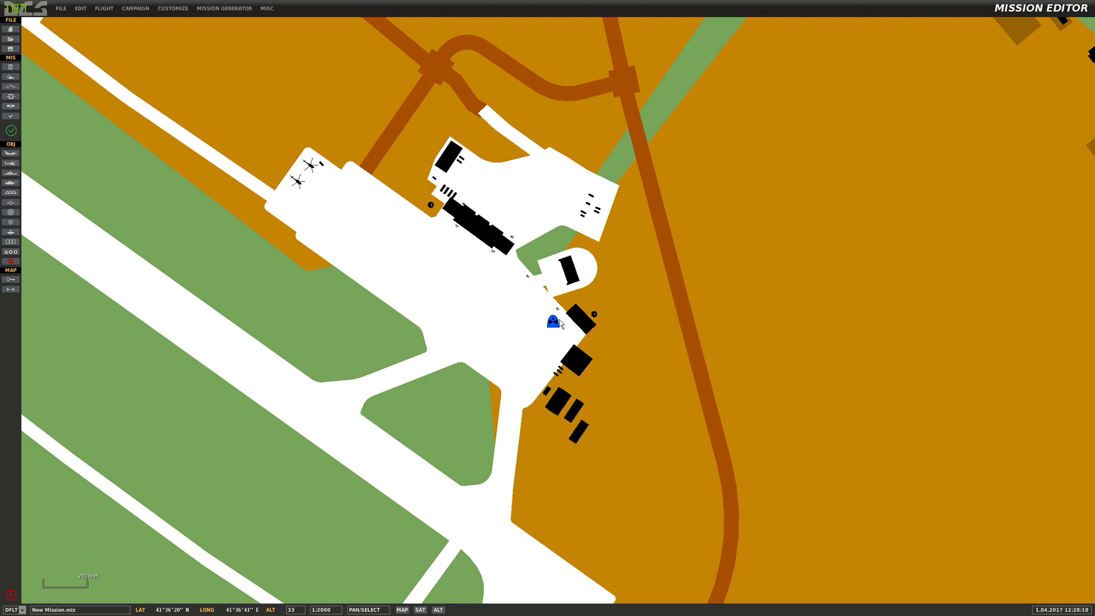
pyautogui.click(554, 327)
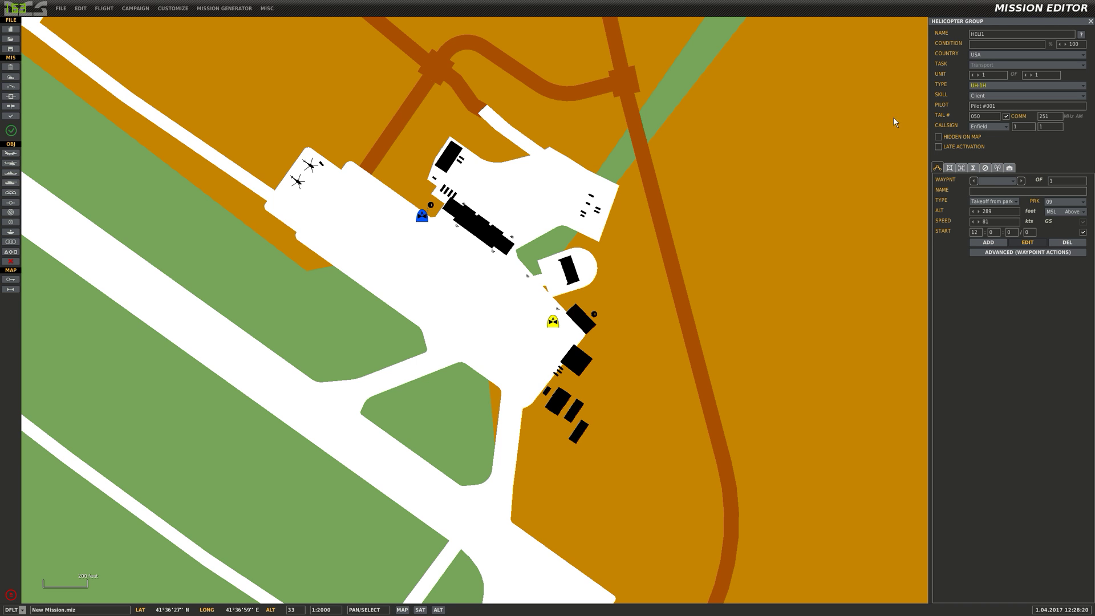
pyautogui.click(423, 216)
# Step: Change the Disable HELI DO SCRIPT flag name from SSB to HELI2
pyautogui.click(477, 320)
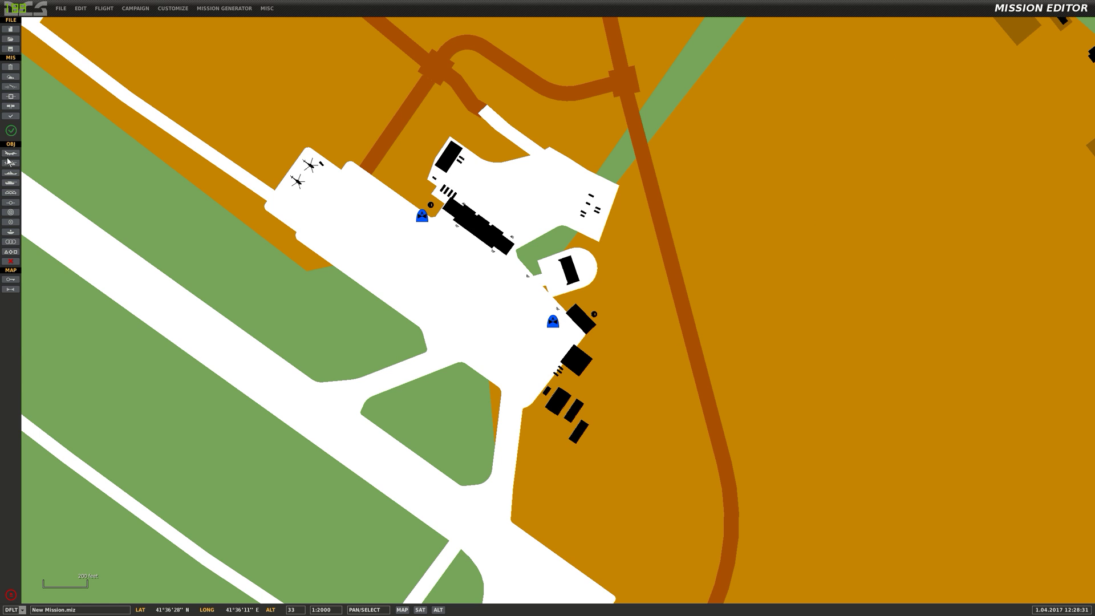
pyautogui.click(12, 86)
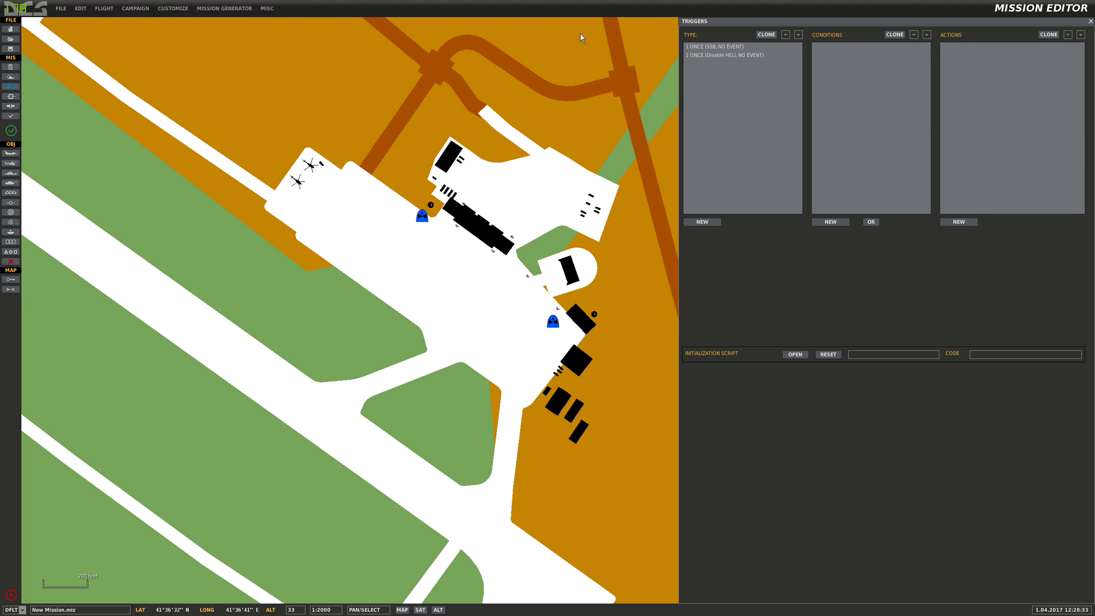
pyautogui.click(742, 56)
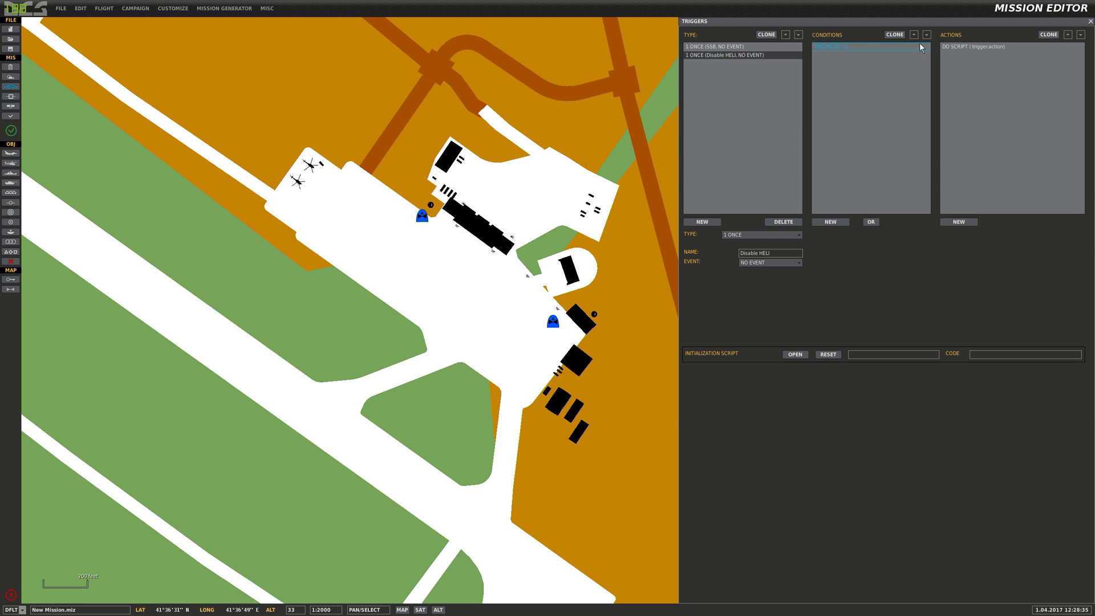
pyautogui.click(970, 47)
pyautogui.moveTo(1030, 253); pyautogui.dragTo(1074, 254)
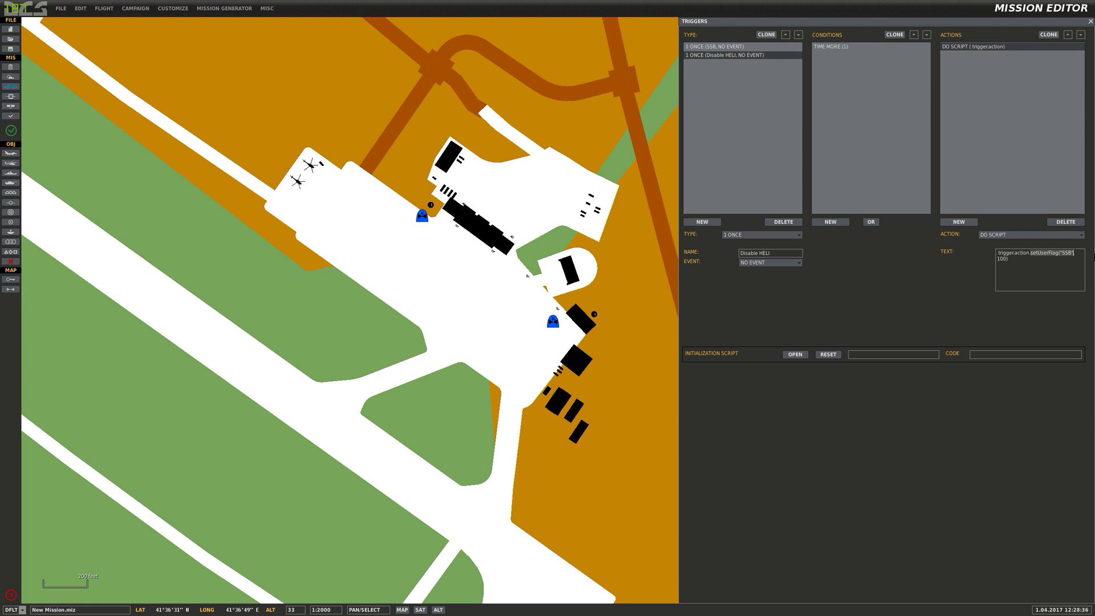
pyautogui.click(1068, 253)
pyautogui.press('BackSpace')
pyautogui.press('BackSpace')
pyautogui.press('Delete')
pyautogui.write('HELI')
pyautogui.doubleClick(1056, 254)
pyautogui.click(1004, 264)
# Step: Add a ONCE trigger named UNLOCK HELI2 with a new condition
pyautogui.click(712, 222)
pyautogui.click(761, 234)
pyautogui.click(779, 244)
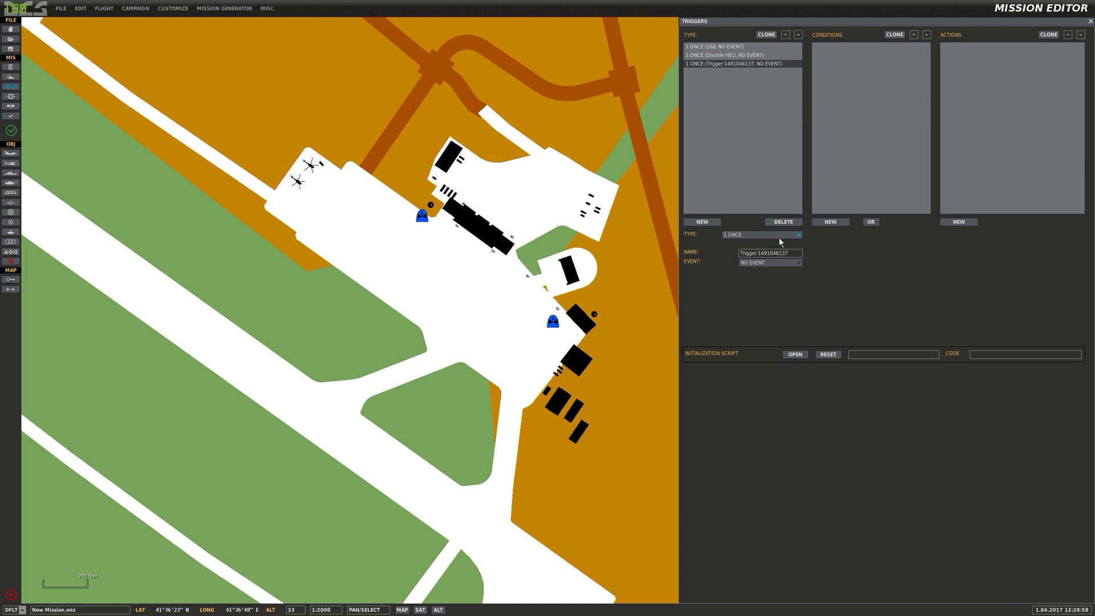
pyautogui.write('UNLOCK HELI2')
pyautogui.click(846, 224)
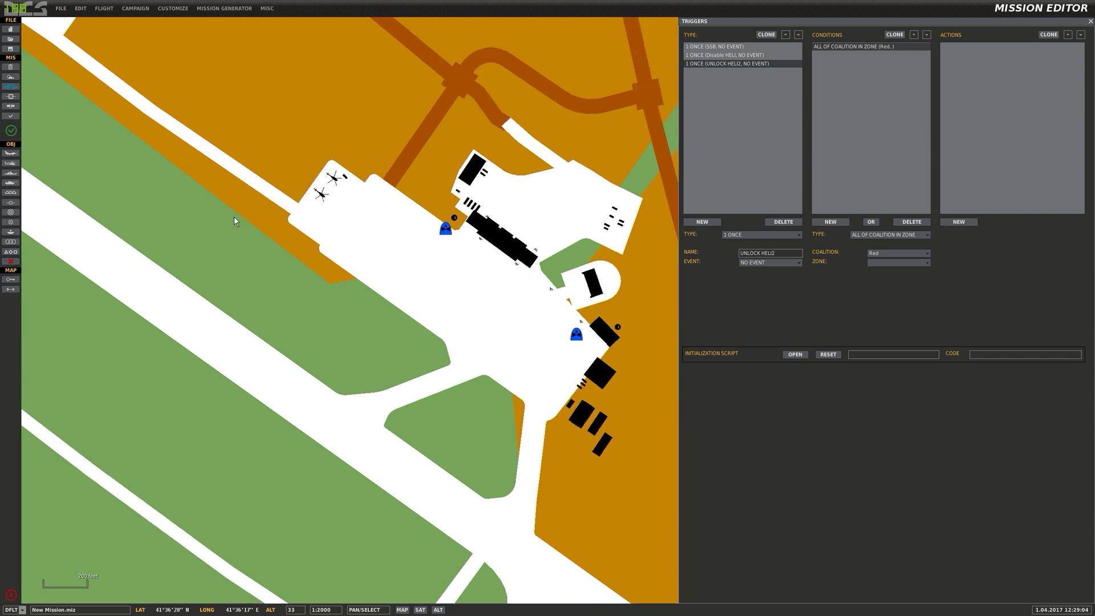
pyautogui.click(11, 233)
# Step: Pan the map to Batumi's north side and check the side-panel settings and trigger zone list
pyautogui.click(10, 212)
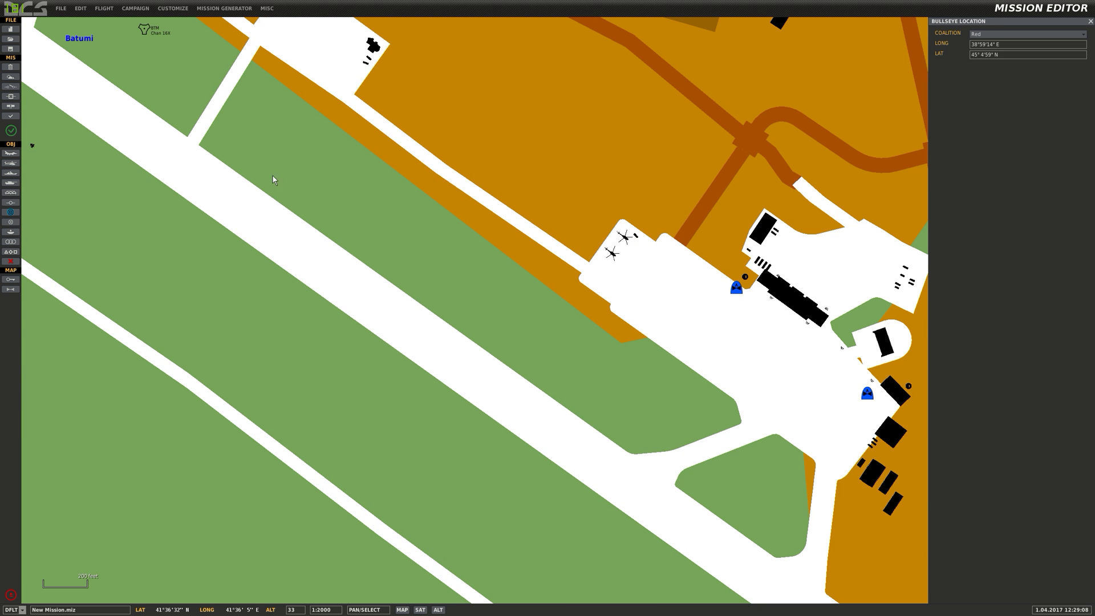
pyautogui.moveTo(274, 178); pyautogui.dragTo(535, 358, button='right')
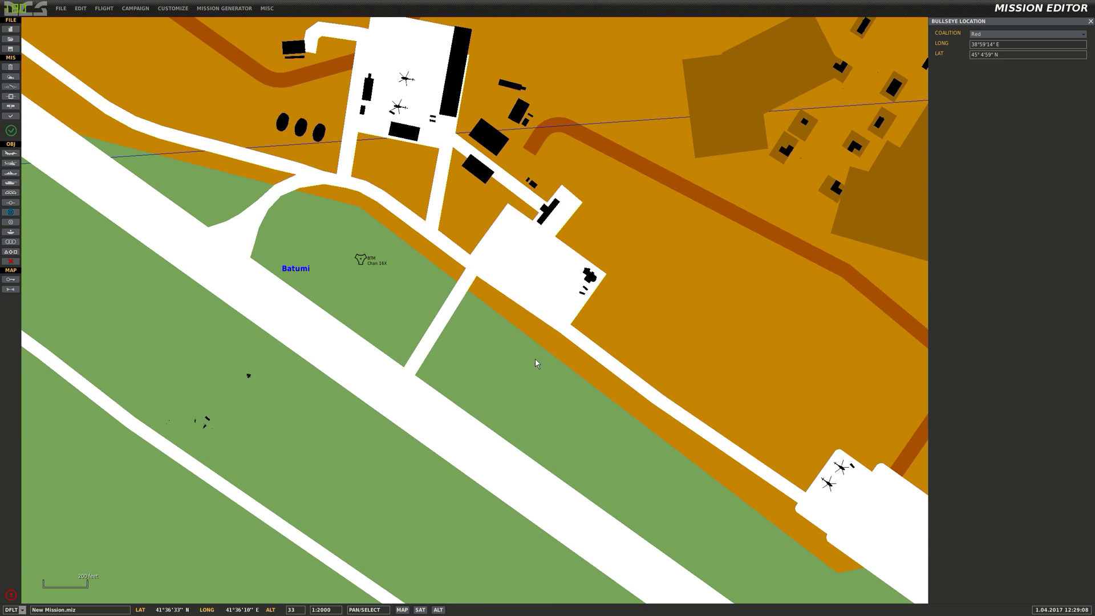
pyautogui.click(10, 204)
pyautogui.click(11, 232)
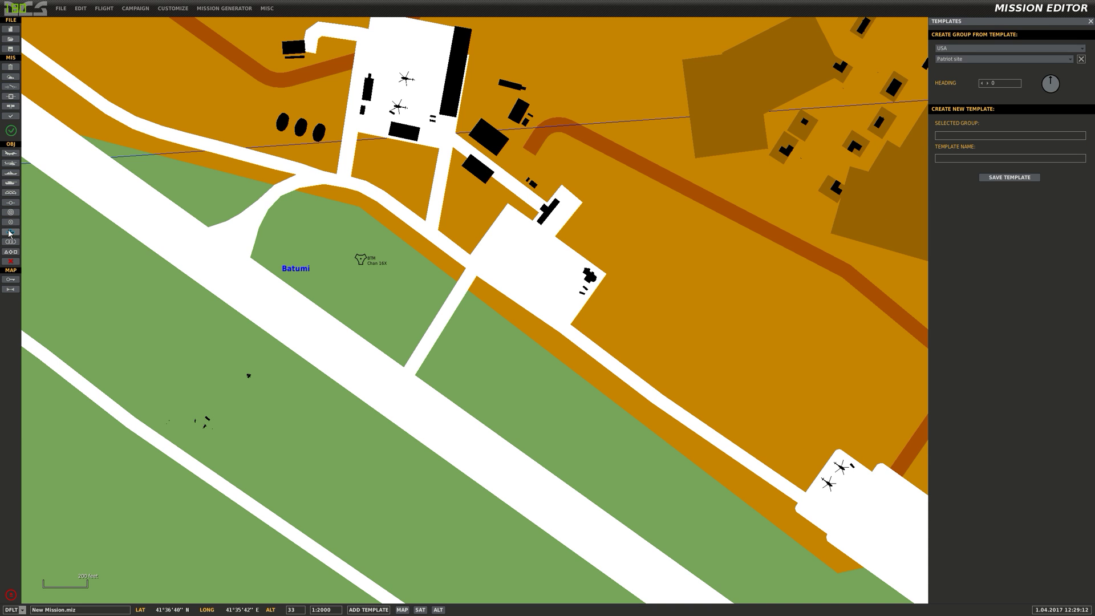
pyautogui.click(11, 242)
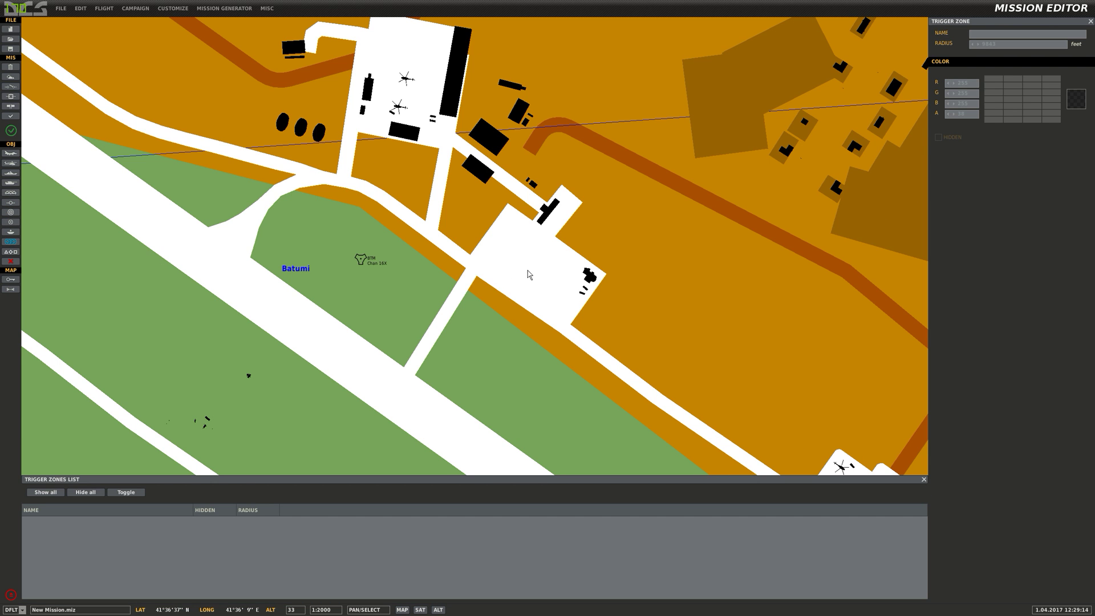
pyautogui.click(547, 277)
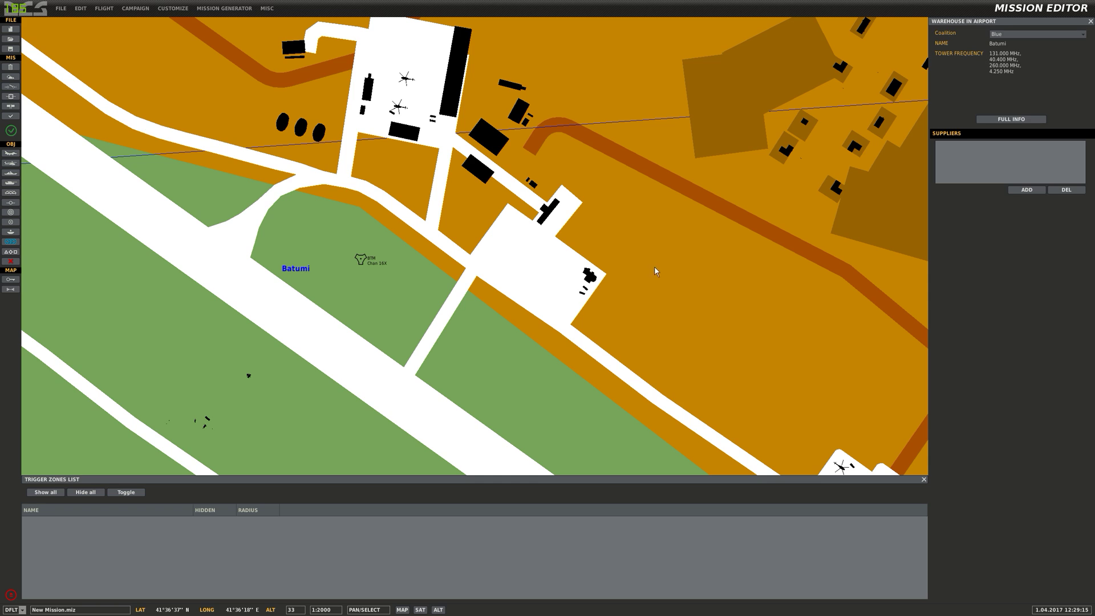
pyautogui.click(10, 242)
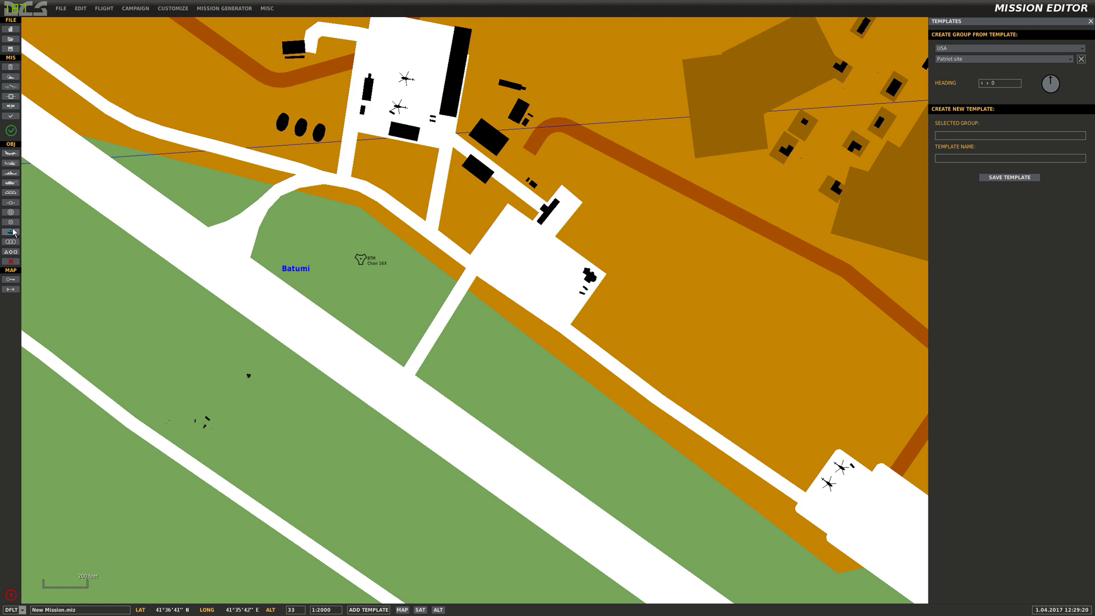
# Step: Place a red trigger zone 'ENABLE HELI2 ZONE' on the apron with radius 400
pyautogui.click(11, 222)
pyautogui.click(535, 270)
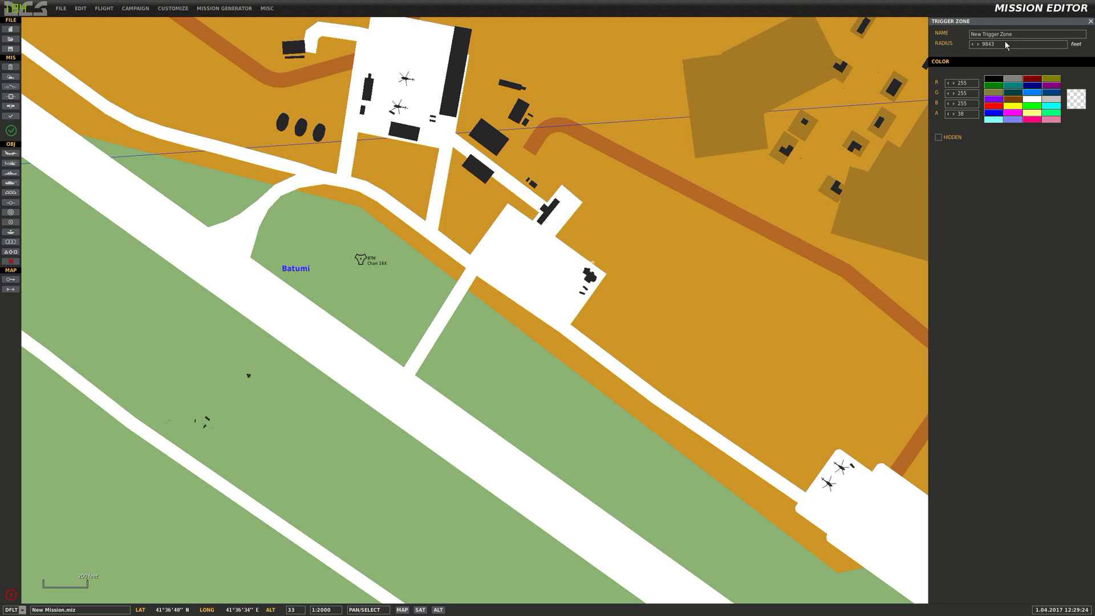
pyautogui.click(993, 106)
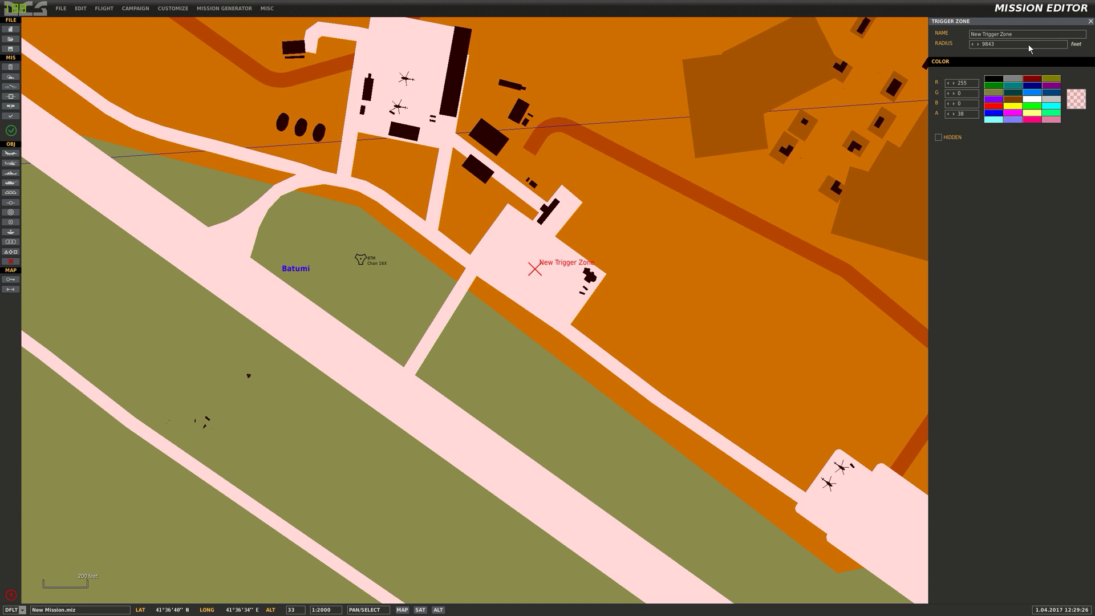
pyautogui.write('ENABLE HELI2 ZONE')
pyautogui.press('Tab')
pyautogui.scroll(-1, 1008, 48)
pyautogui.click(972, 44)
pyautogui.write('400')
pyautogui.hotkey('ctrl', 'a')
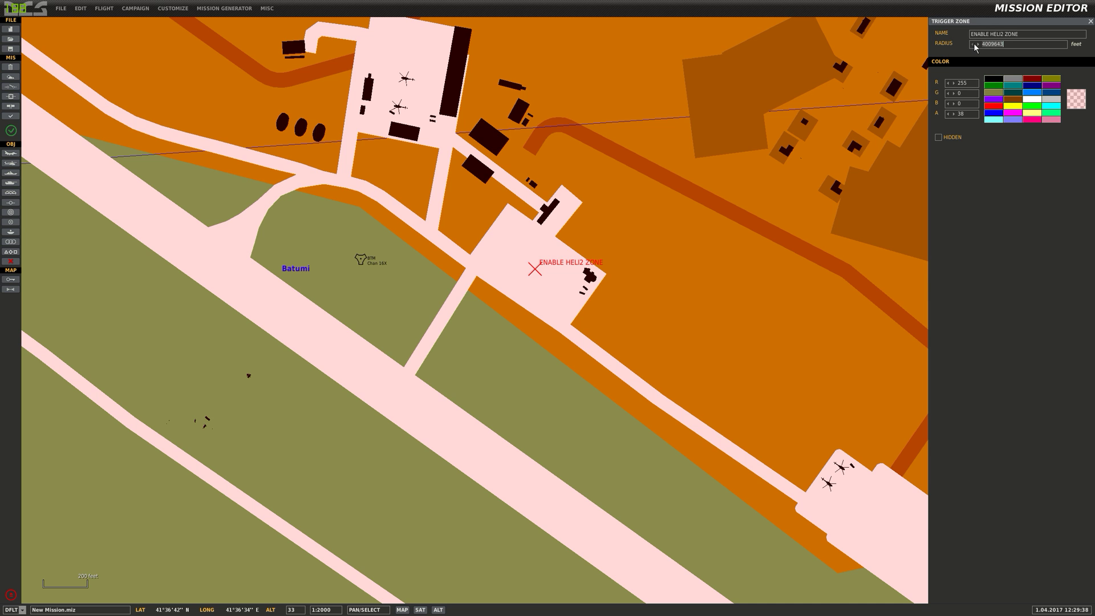
pyautogui.write('400')
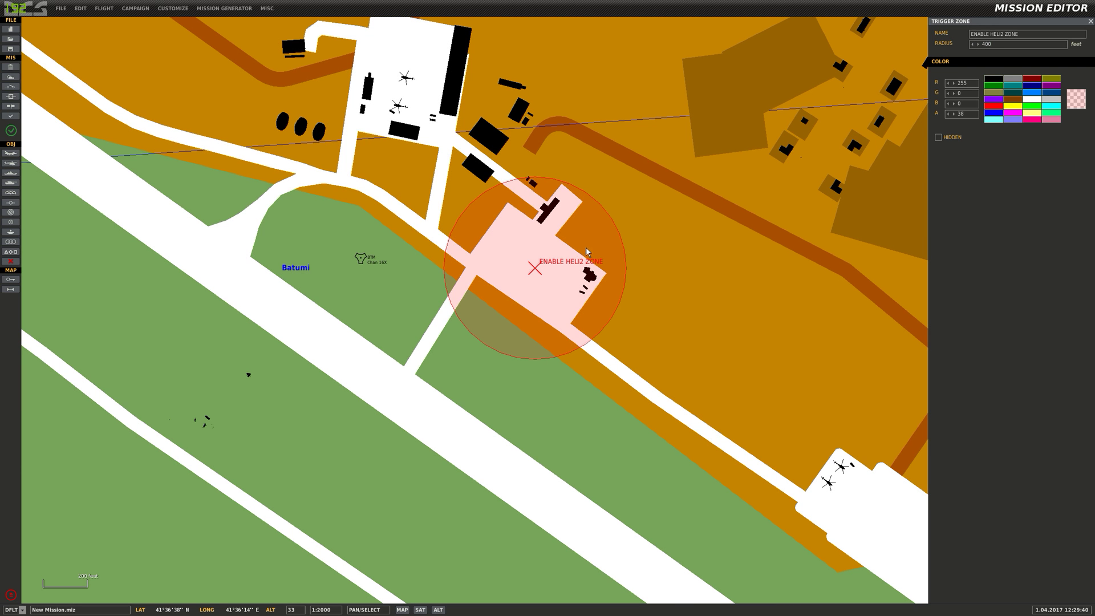
pyautogui.click(7, 87)
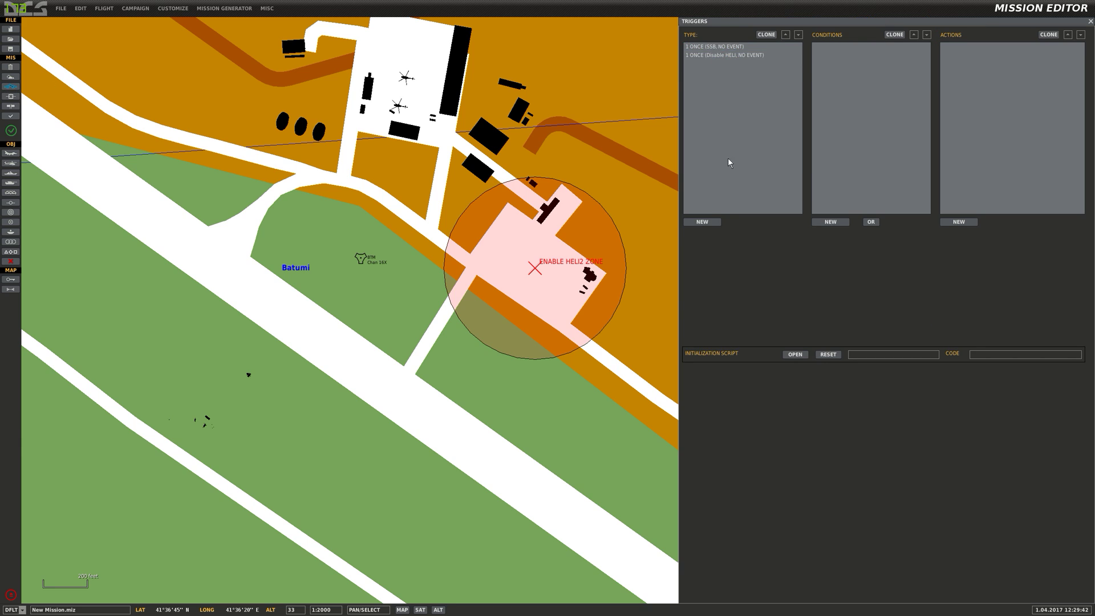
# Step: Add a new trigger named ENABLE HELI2
pyautogui.click(705, 56)
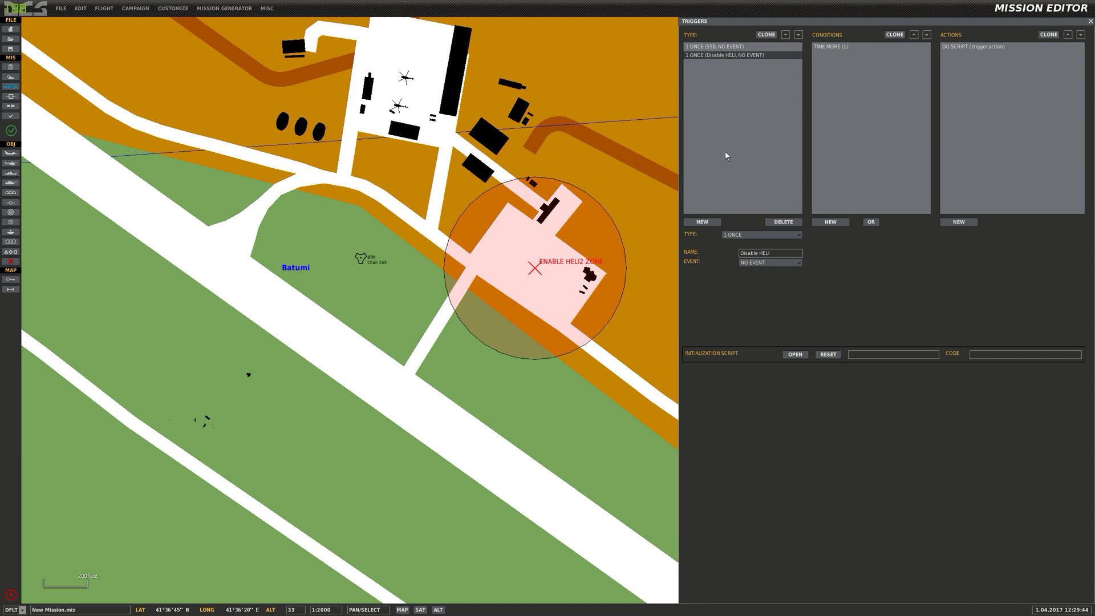
pyautogui.click(720, 223)
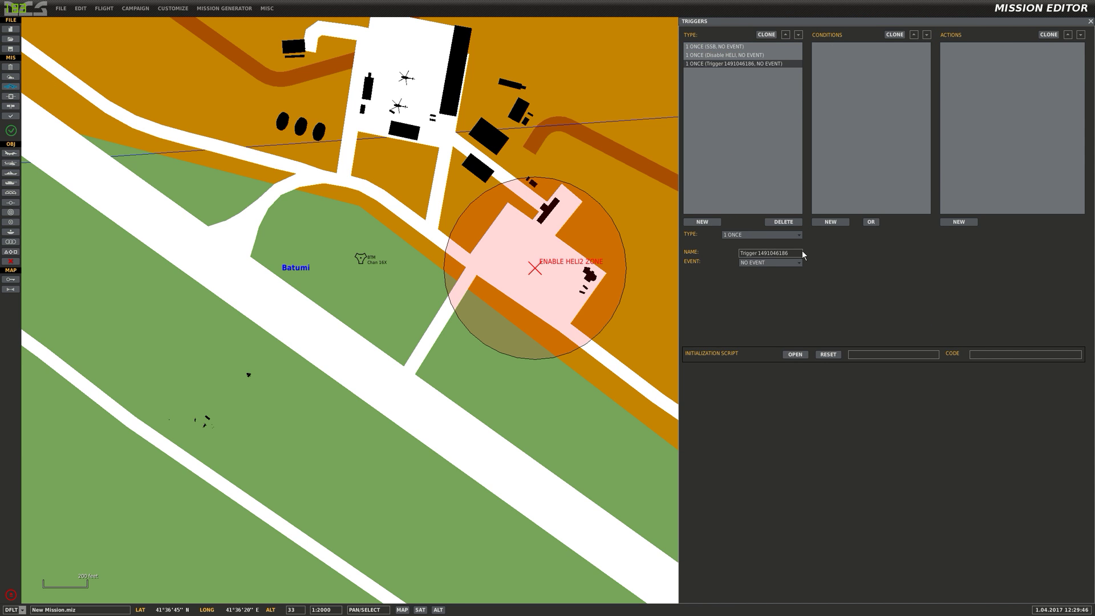
pyautogui.click(740, 254)
pyautogui.hotkey('ctrl', 'a')
pyautogui.write('ENABLE HELI2')
# Step: Give ENABLE HELI2 a PART OF GROUP IN ZONE condition (HELI1, ENABLE HELI2 ZONE) and a new action
pyautogui.click(831, 222)
pyautogui.click(870, 235)
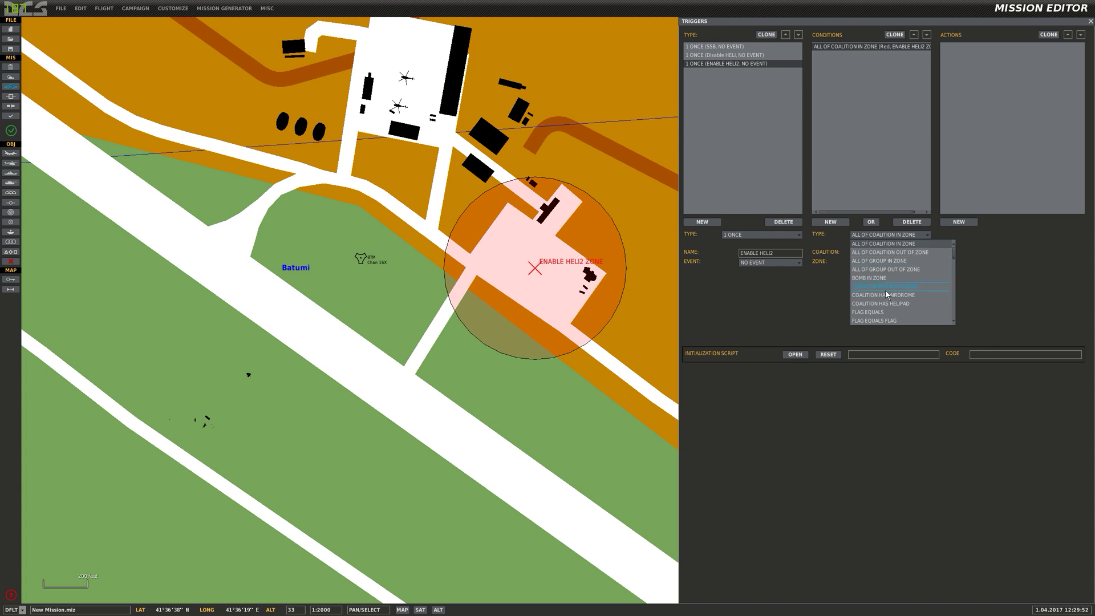
pyautogui.scroll(-7, 887, 294)
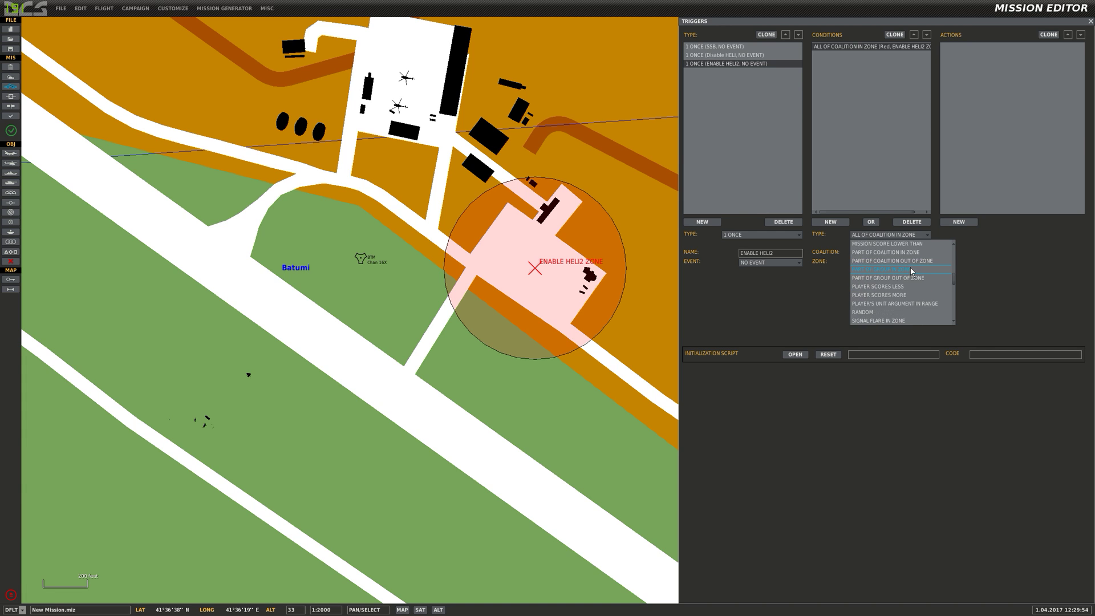
pyautogui.click(910, 272)
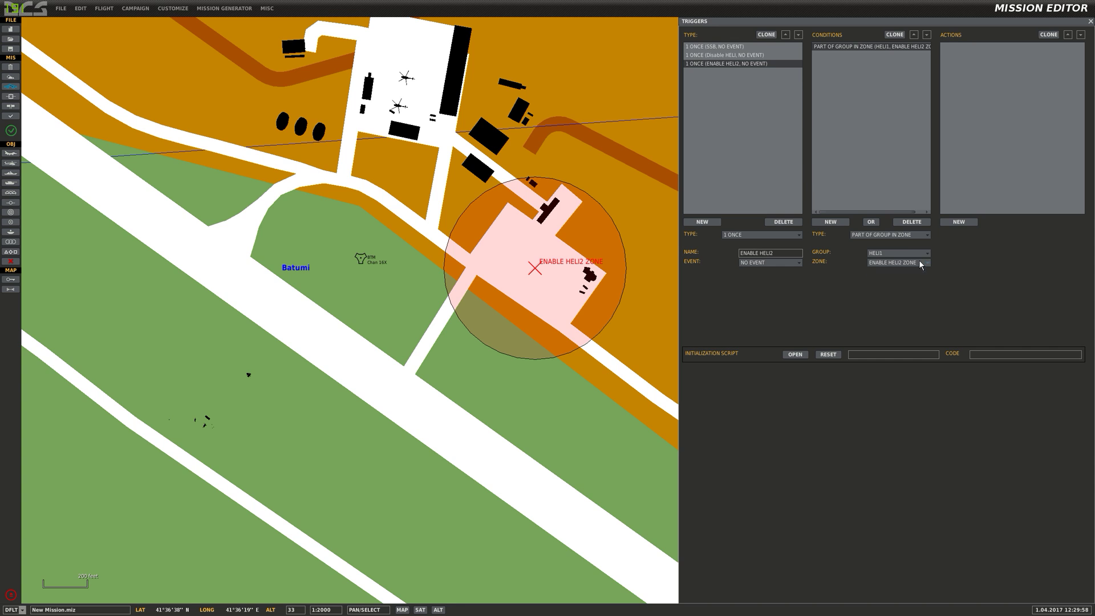
pyautogui.click(965, 222)
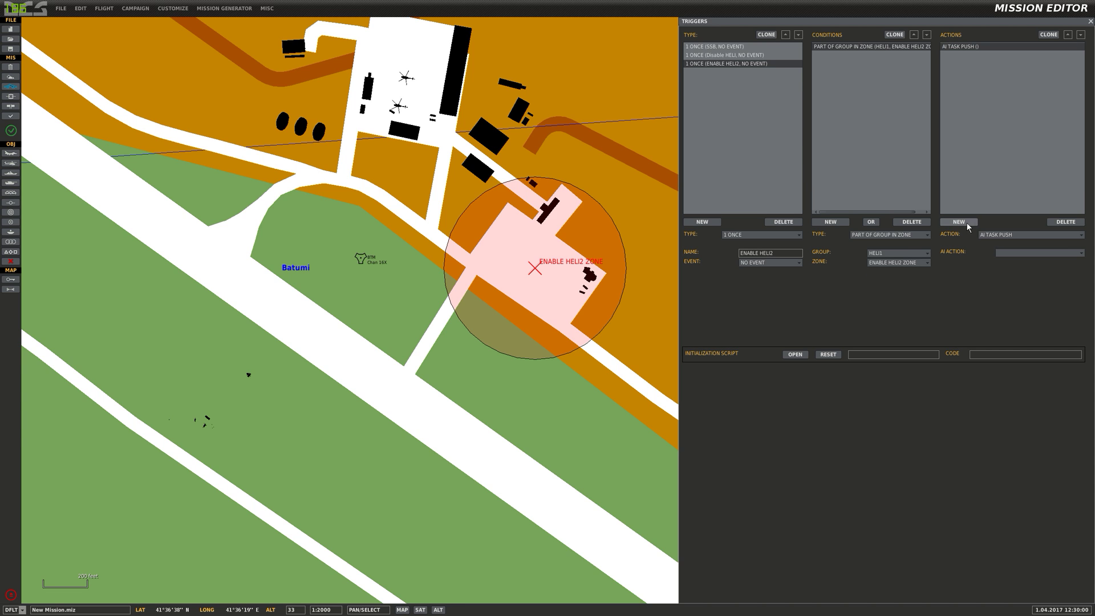
pyautogui.click(1003, 234)
# Step: Make the action a DO SCRIPT containing the setUserFlag example line copied from Sublime Text
pyautogui.click(1029, 274)
pyautogui.click(1034, 235)
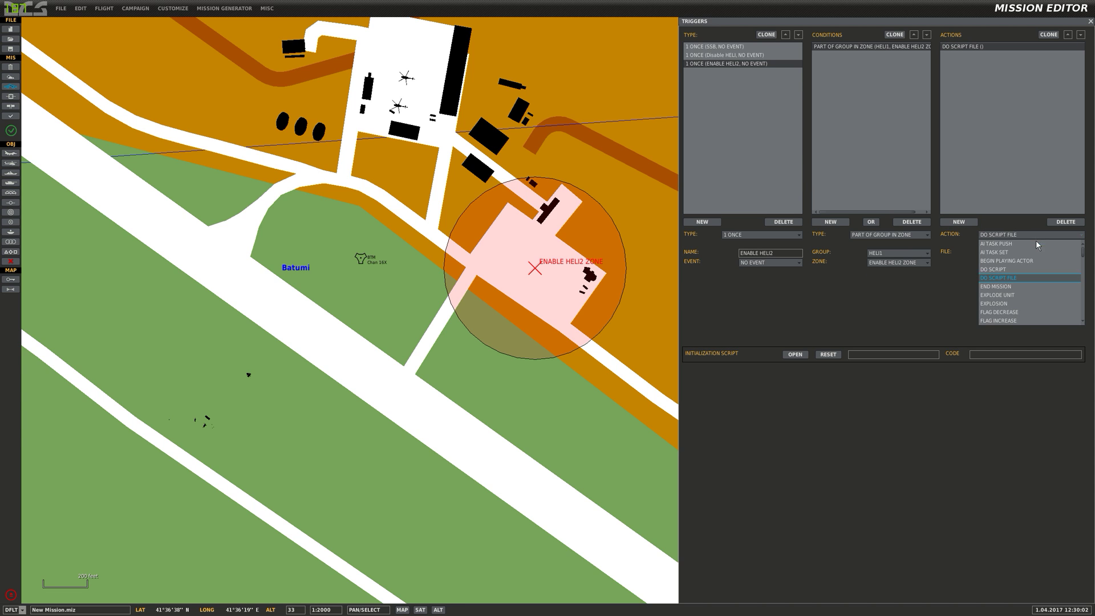
pyautogui.click(1036, 267)
pyautogui.hotkey('alt', 'Tab')
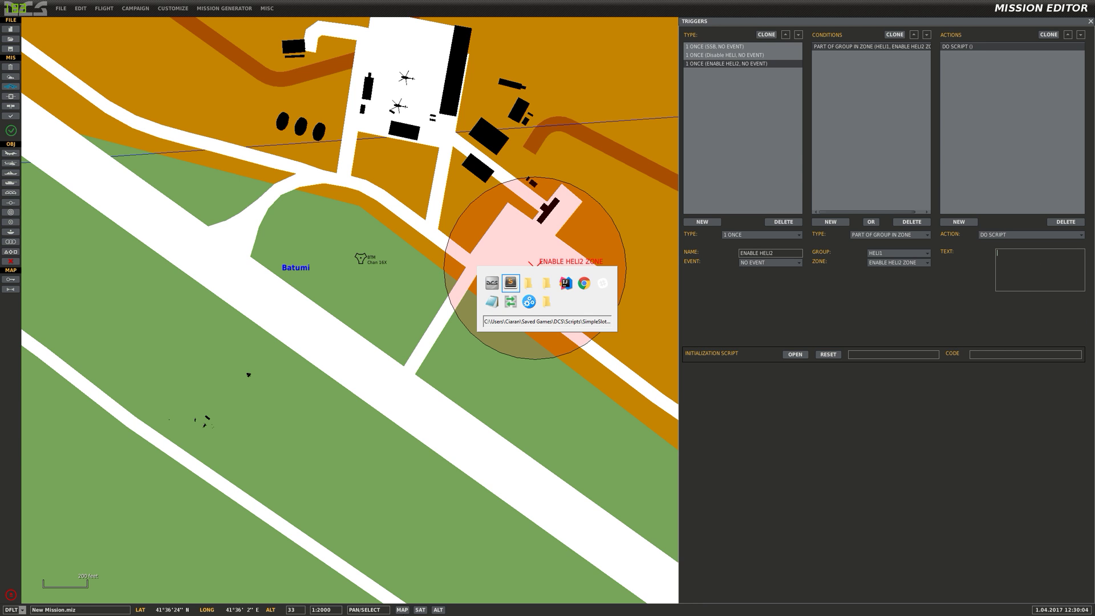
pyautogui.hotkey('alt', 'Tab')
pyautogui.hotkey('alt', 'shift', 'Tab')
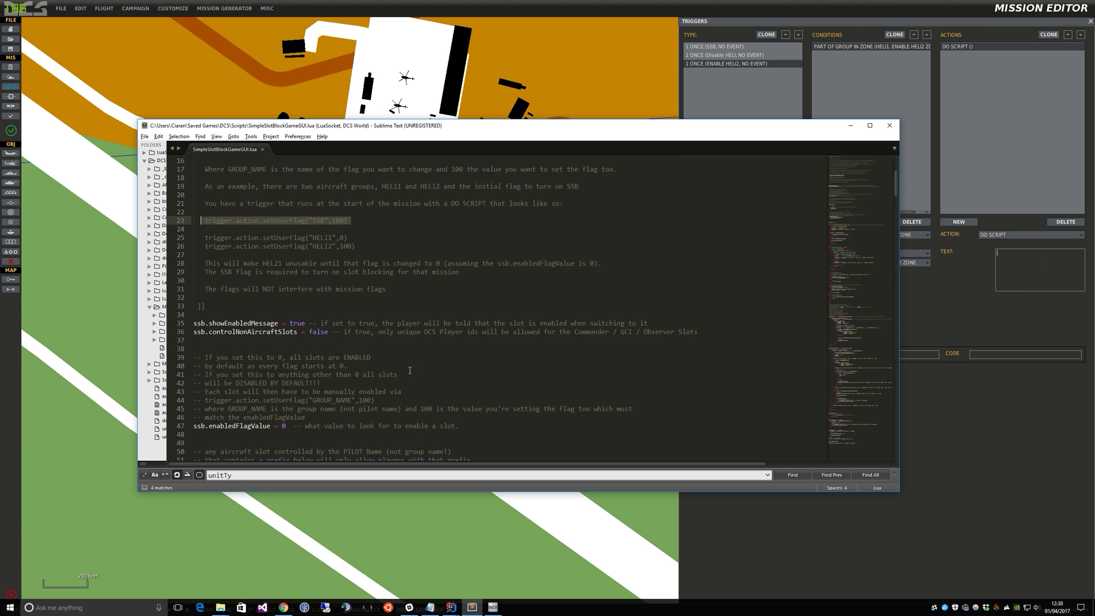
pyautogui.hotkey('ctrl', 'c')
pyautogui.click(1032, 271)
pyautogui.hotkey('ctrl', 'v')
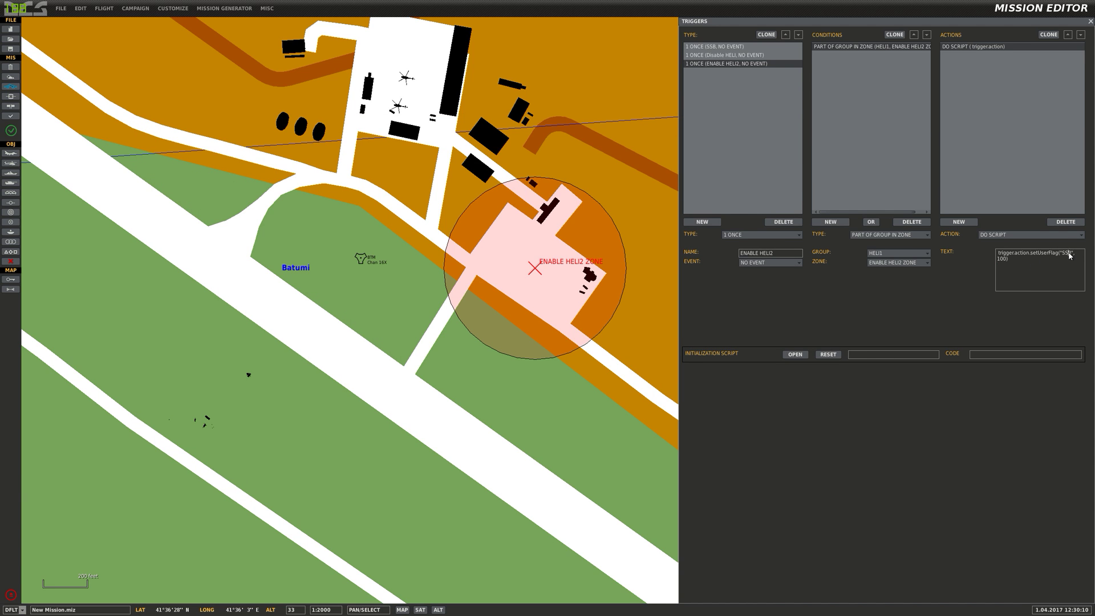
# Step: Change the pasted line's flag name from SSB to HELI2
pyautogui.doubleClick(1070, 256)
pyautogui.press('Right')
pyautogui.press('Left')
pyautogui.press('Left')
pyautogui.press('BackSpace')
pyautogui.press('BackSpace')
pyautogui.write('HELI')
# Step: Add a MESSAGE TO ALL action reading 'HELI 2 ENABLED' to the ENABLE HELI2 trigger
pyautogui.click(958, 222)
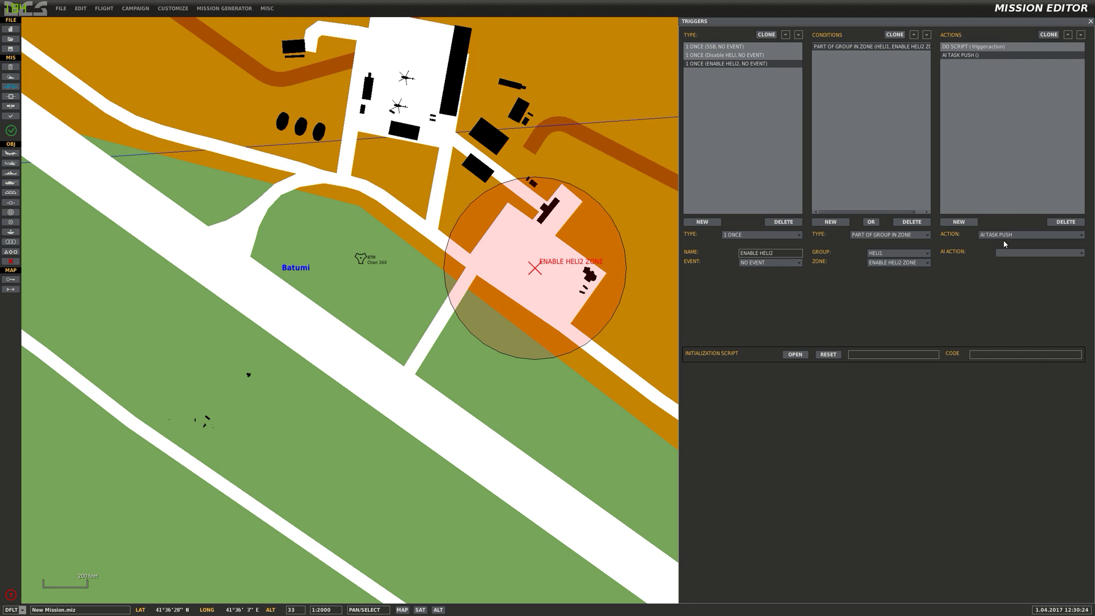
pyautogui.click(1004, 236)
pyautogui.scroll(-4, 1020, 287)
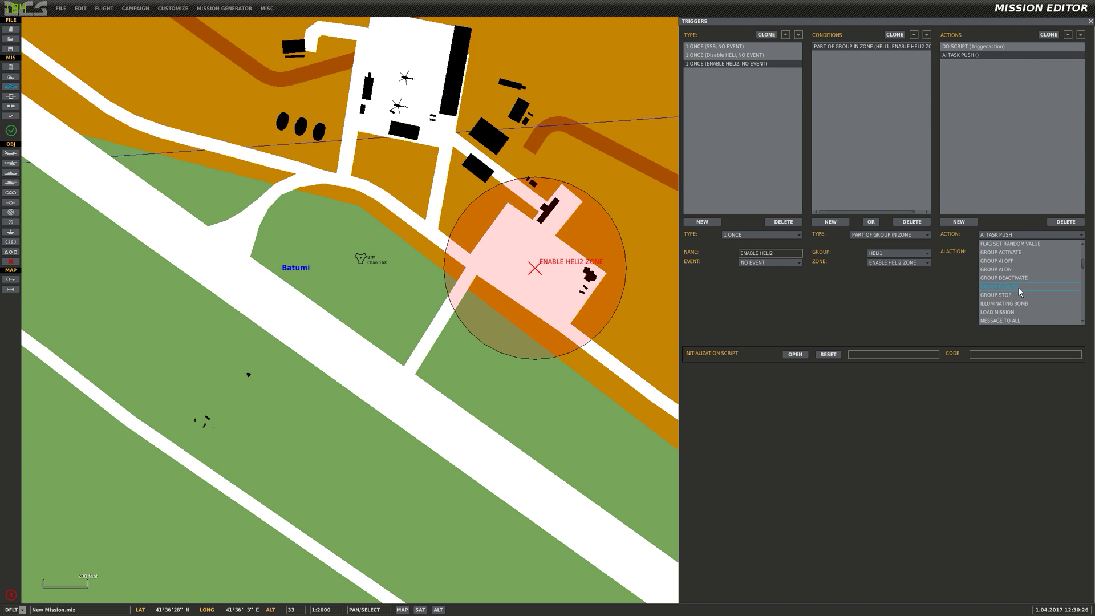
pyautogui.click(1025, 243)
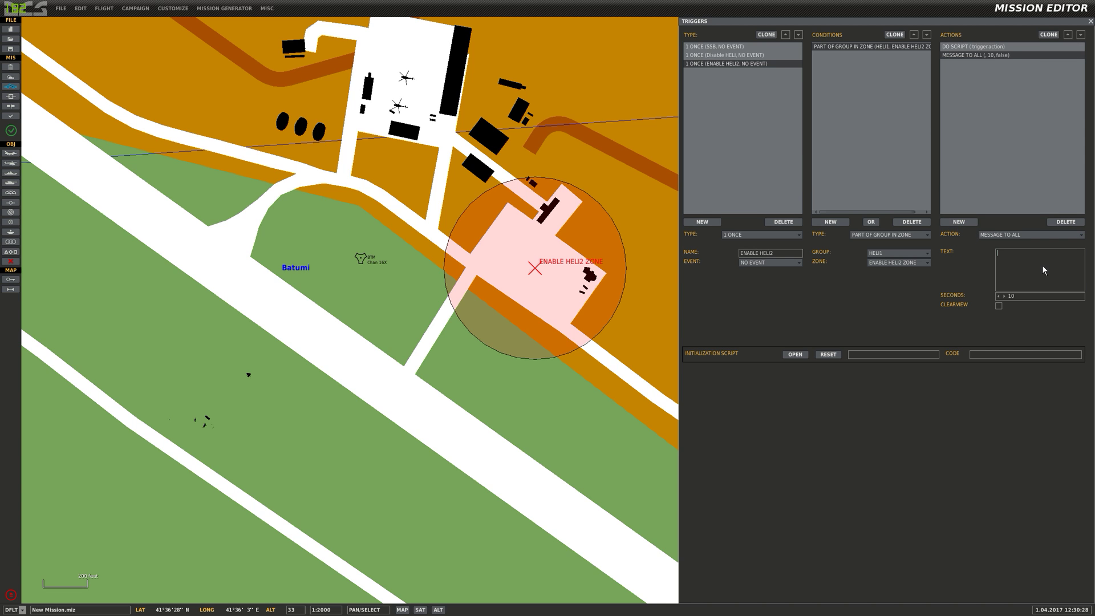
pyautogui.write('HELI 2 ENABLED')
# Step: Add a red SIGNAL FLARE action over ENABLE HELI2 ZONE, then select the DO SCRIPT action row
pyautogui.click(960, 222)
pyautogui.click(1007, 235)
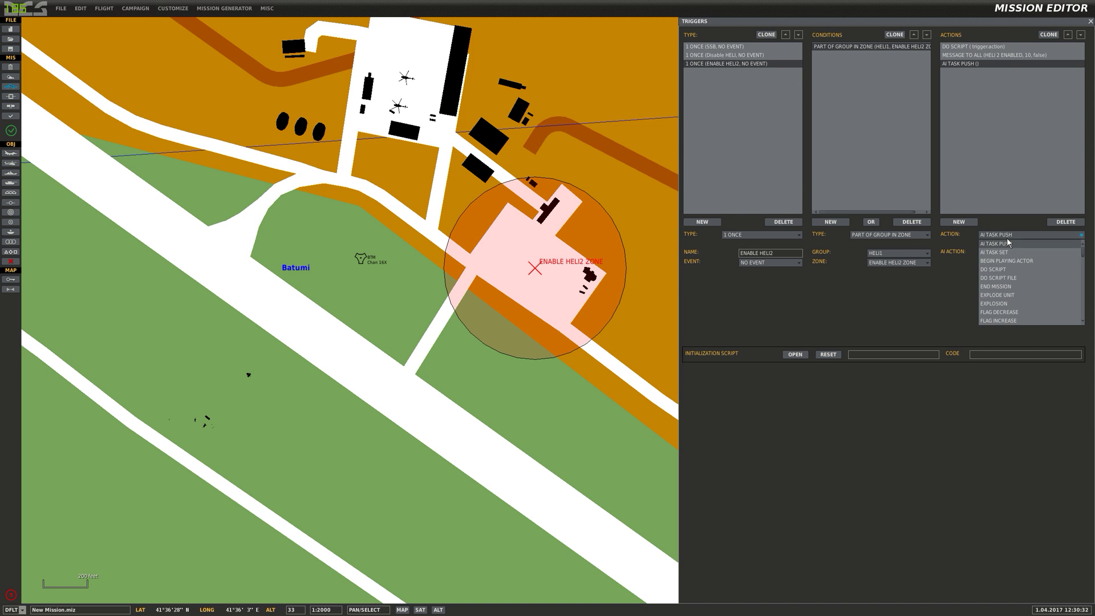
pyautogui.scroll(-6, 1048, 274)
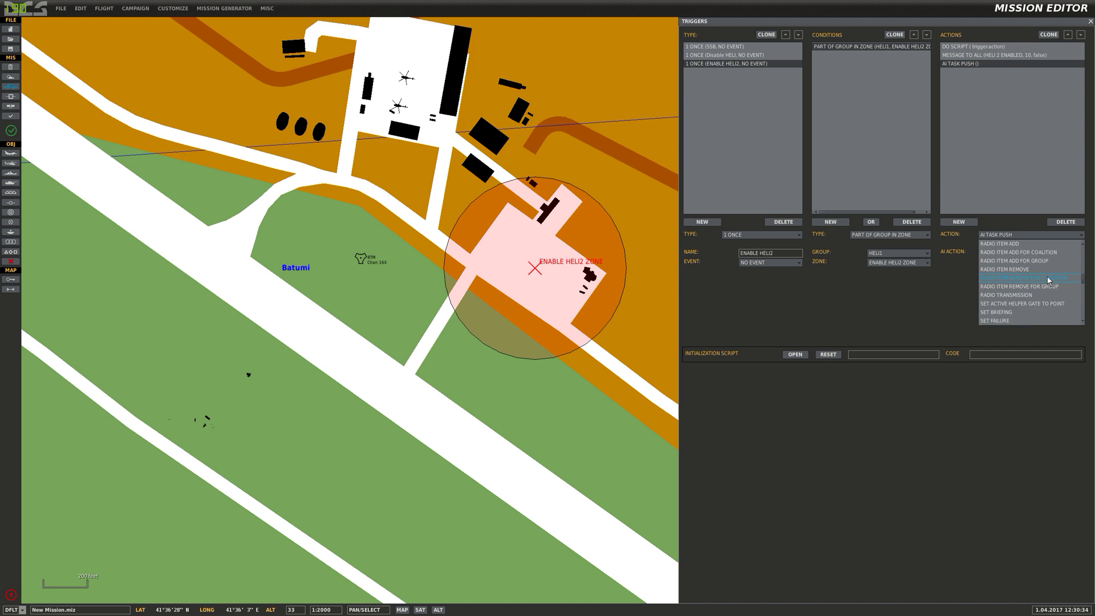
pyautogui.scroll(-8, 1047, 280)
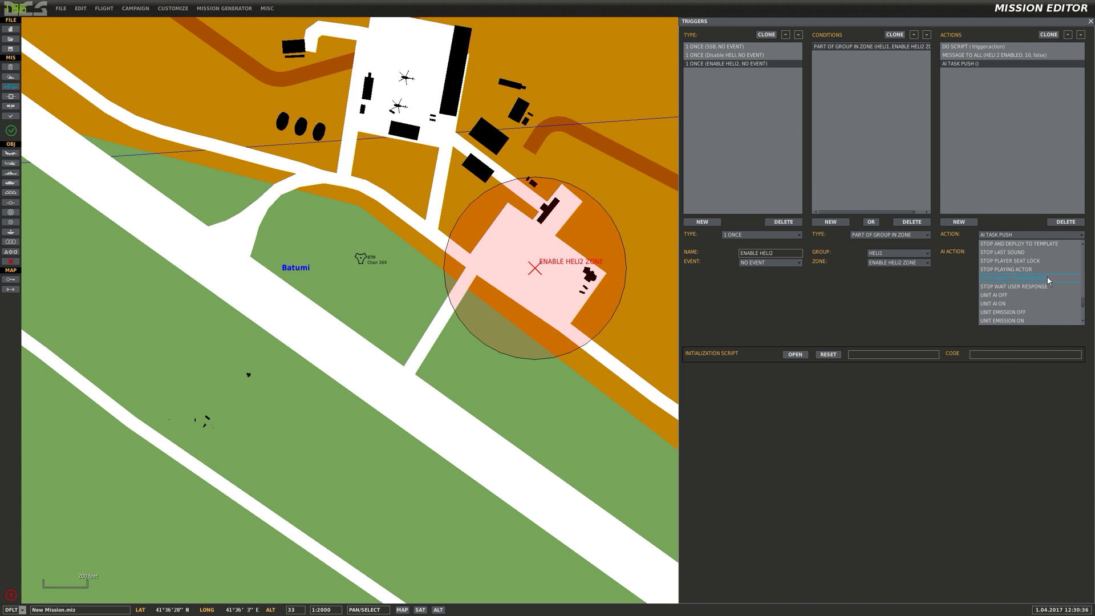
pyautogui.scroll(8, 1047, 277)
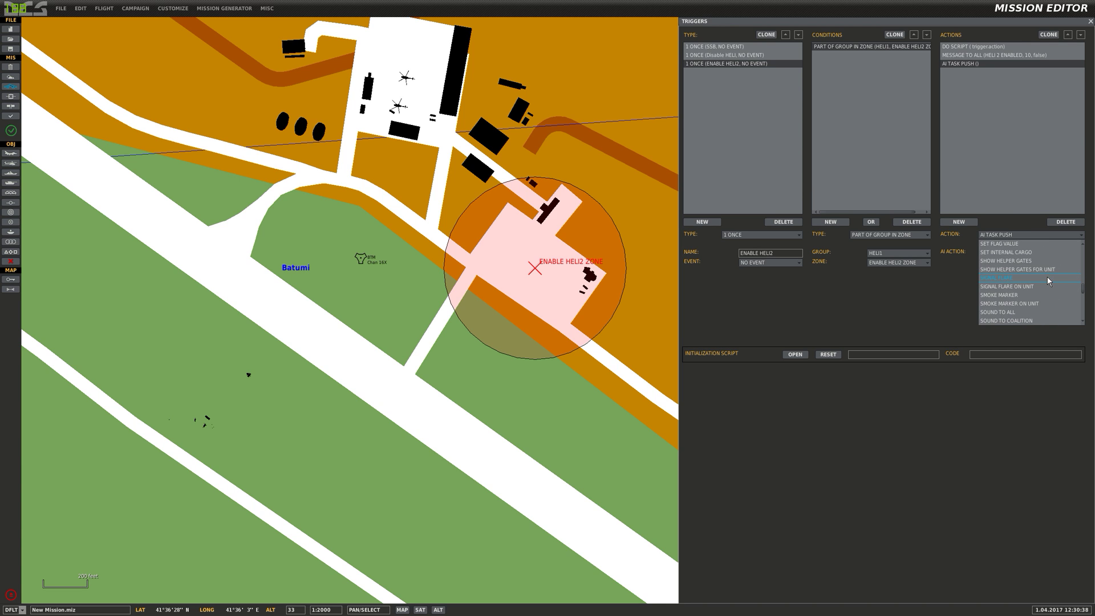
pyautogui.click(1041, 278)
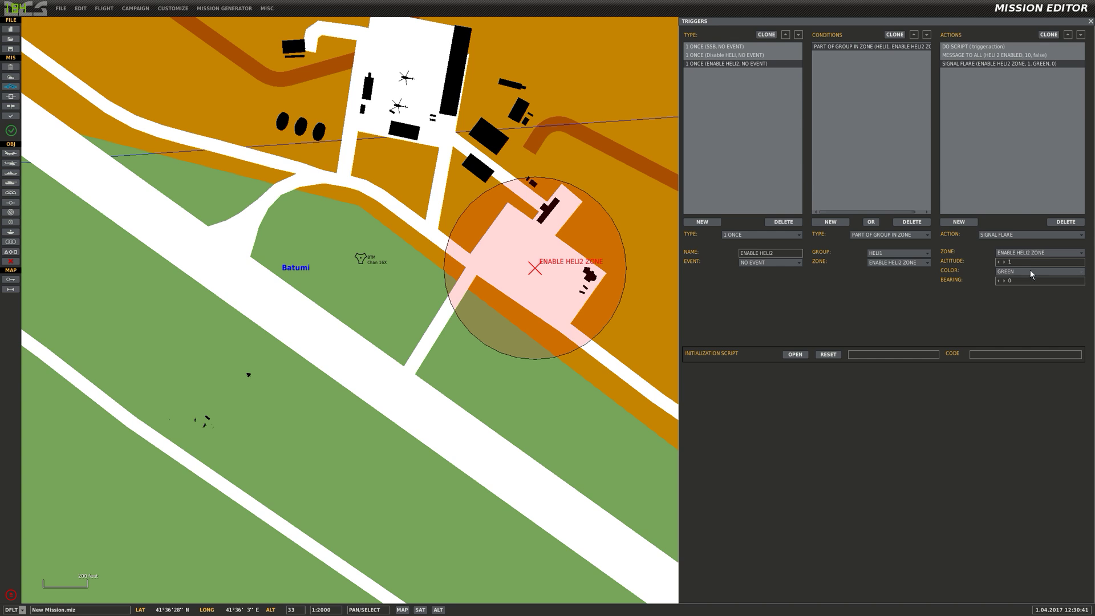
pyautogui.click(1030, 271)
pyautogui.click(1024, 283)
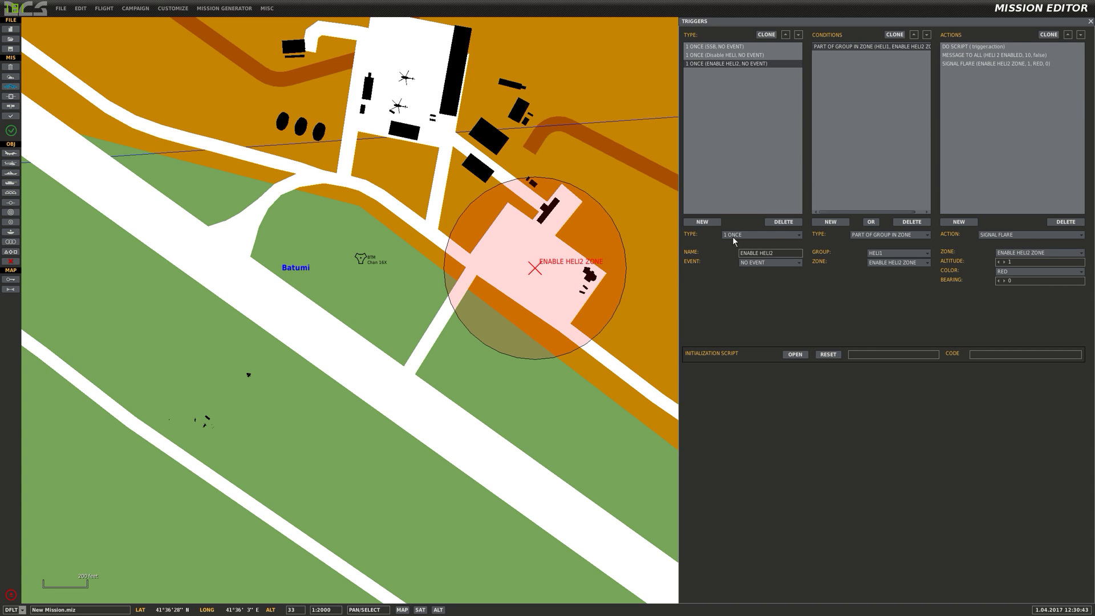
pyautogui.click(1002, 47)
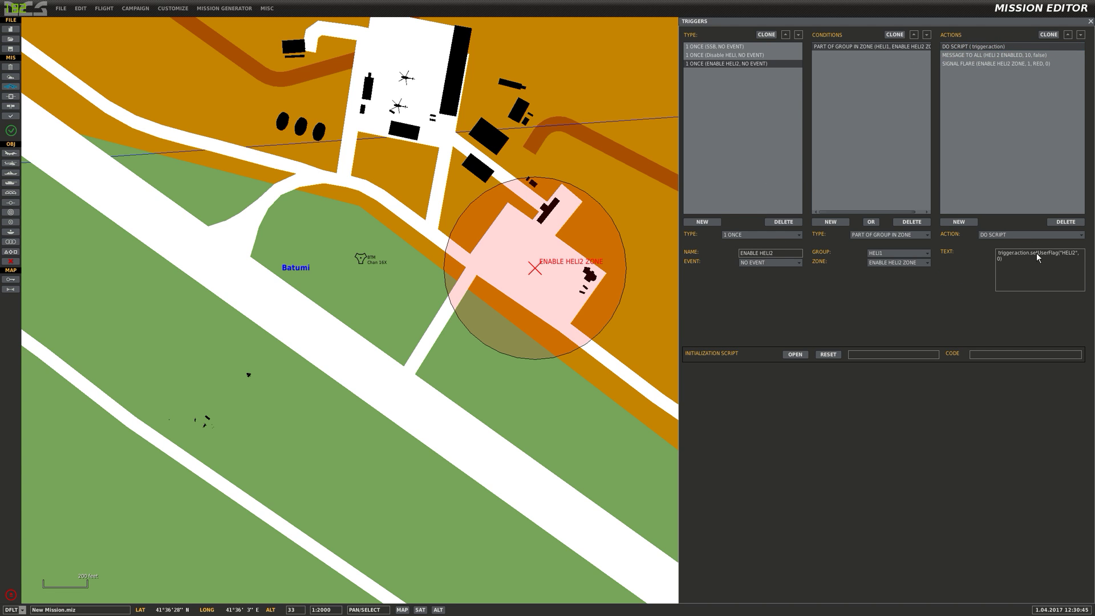
# Step: Save the mission, overwriting slot_block_test_helis.miz, and go to exit the editor
pyautogui.click(61, 8)
pyautogui.click(75, 48)
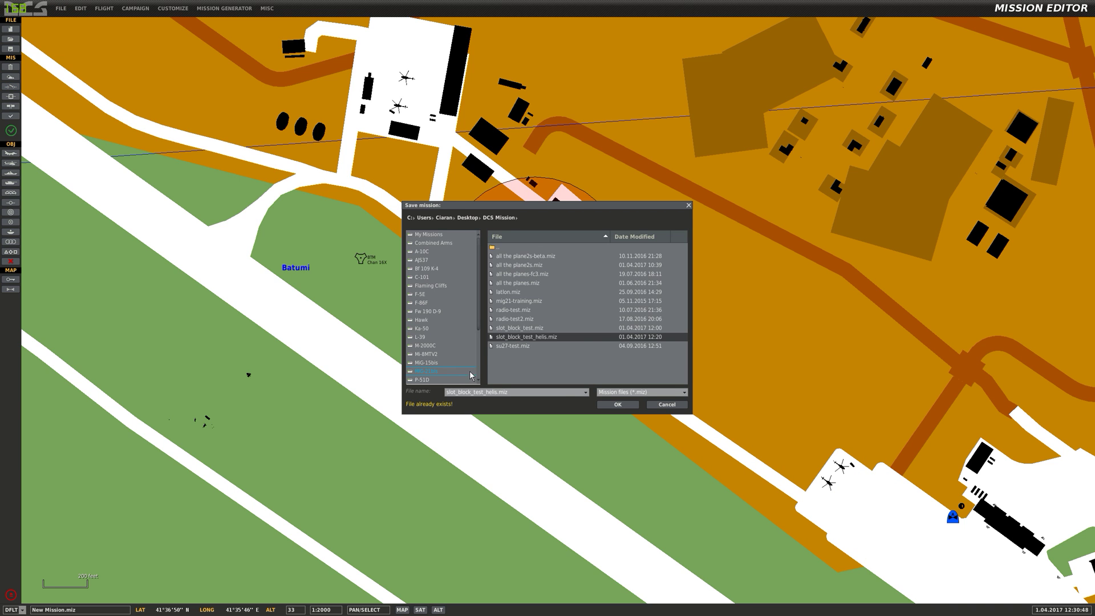
pyautogui.click(620, 403)
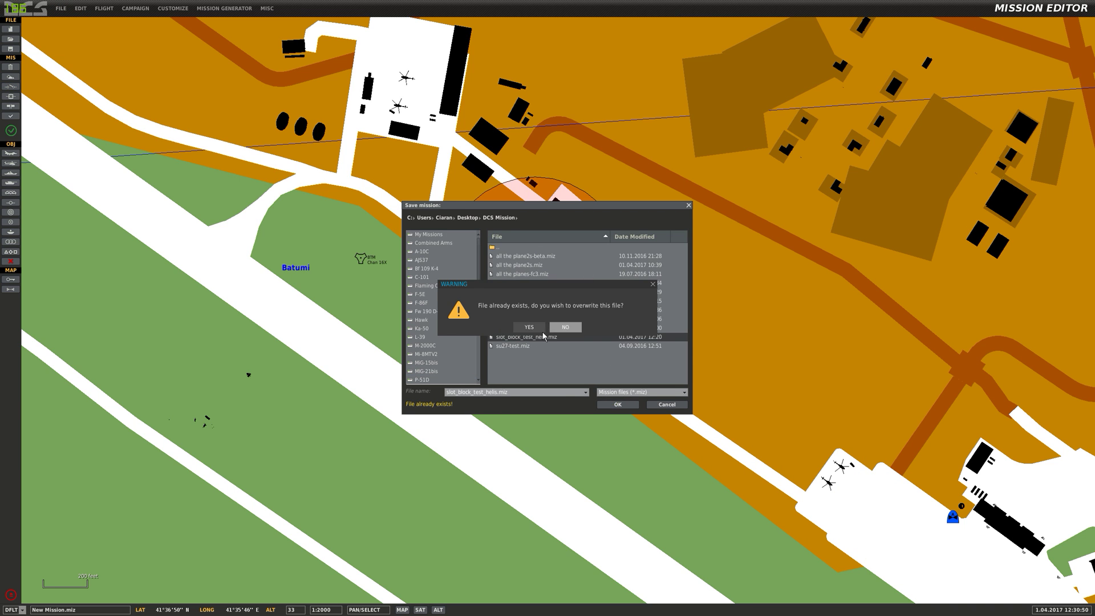
pyautogui.click(529, 327)
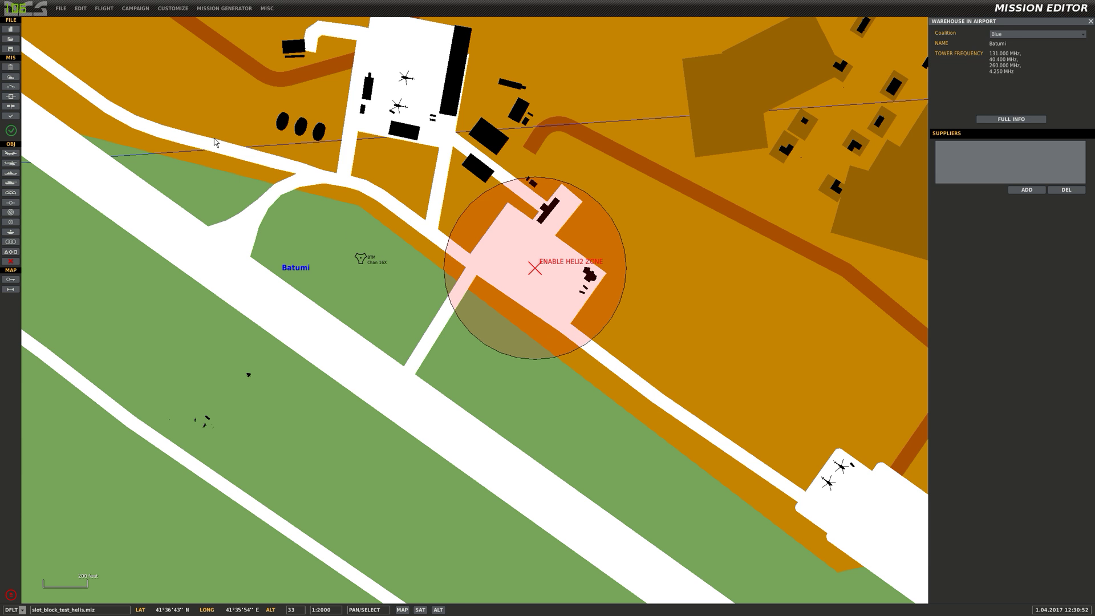
pyautogui.click(61, 8)
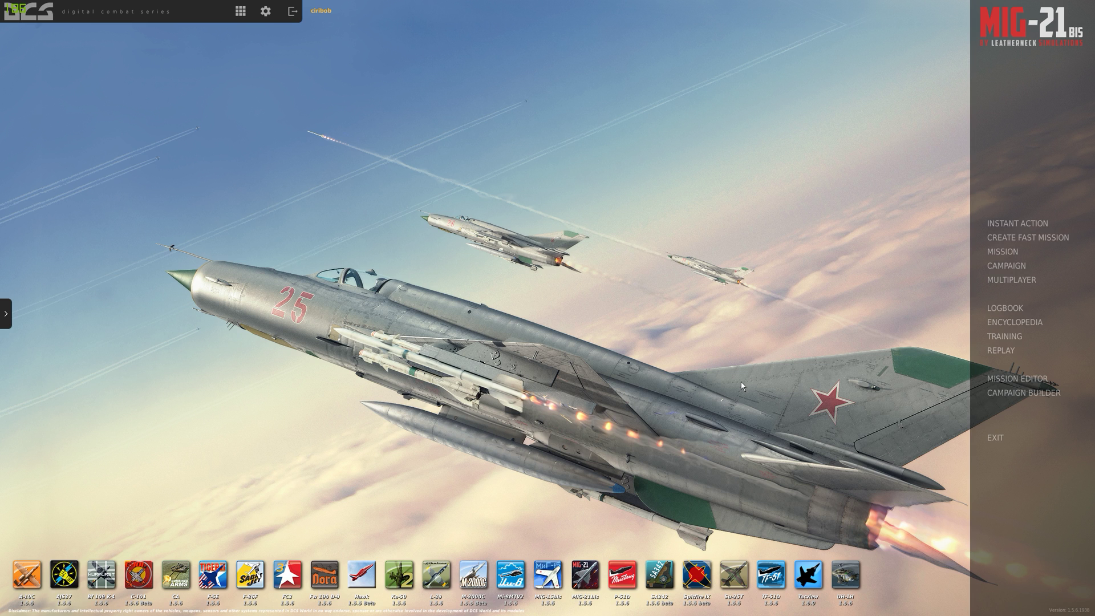
# Step: Go to the multiplayer browser and set up a new server for slot_block_test_helis
pyautogui.click(1015, 279)
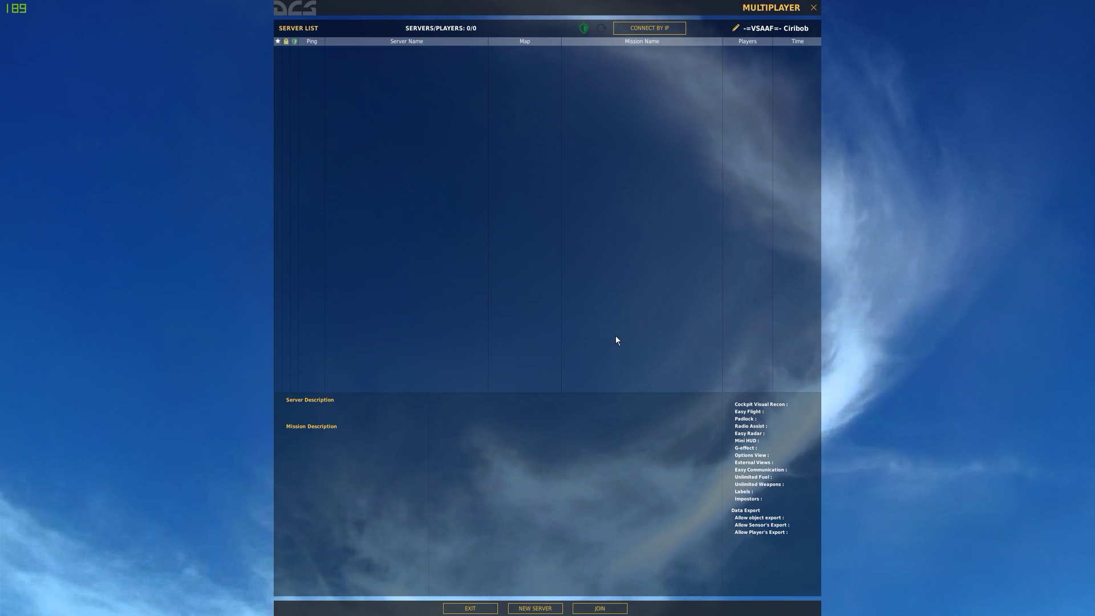
pyautogui.click(526, 609)
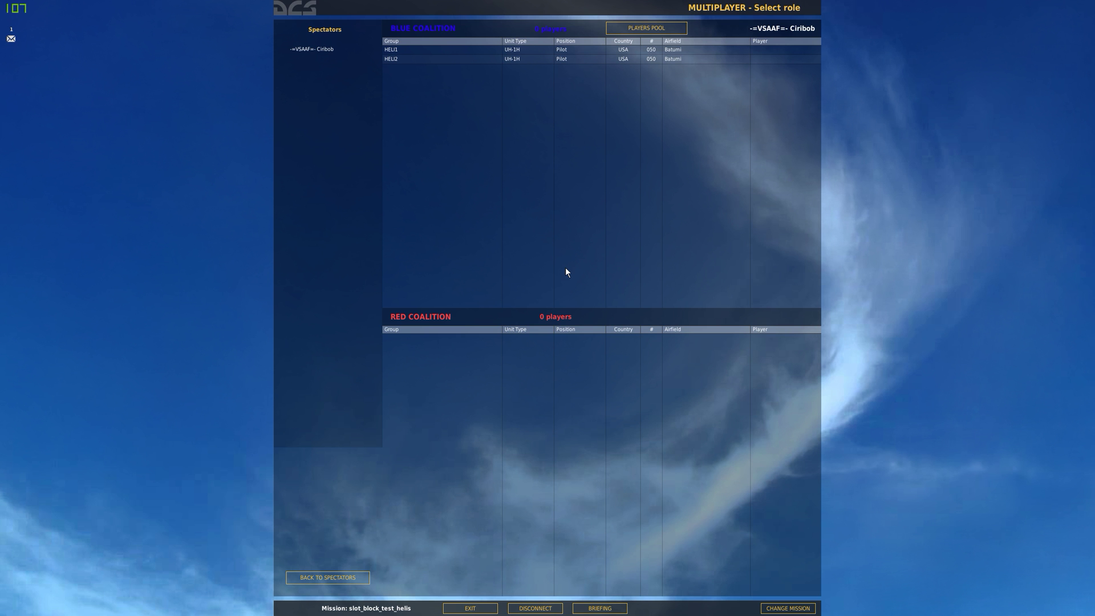
# Step: Take the HELI1 slot, test that HELI2 is refused, and cancel the mission file browser
pyautogui.click(451, 51)
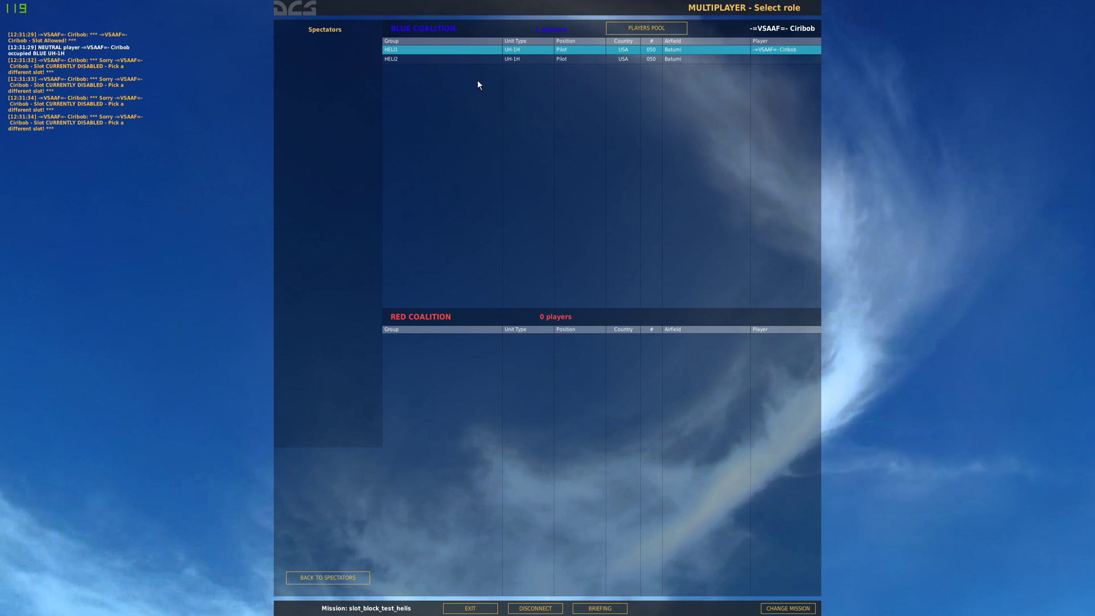
pyautogui.click(490, 59)
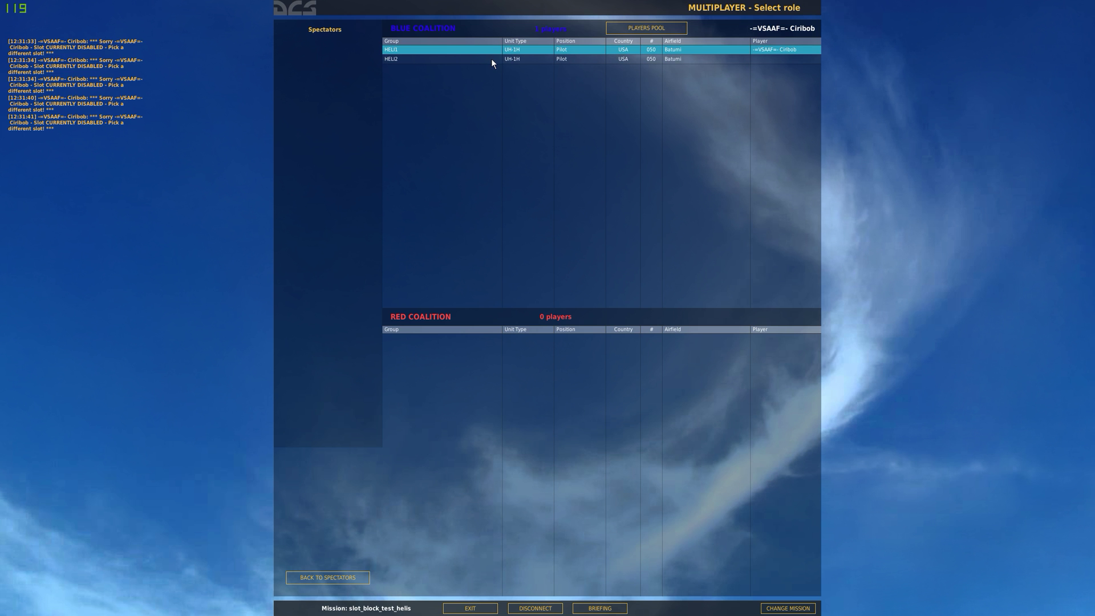
pyautogui.click(787, 608)
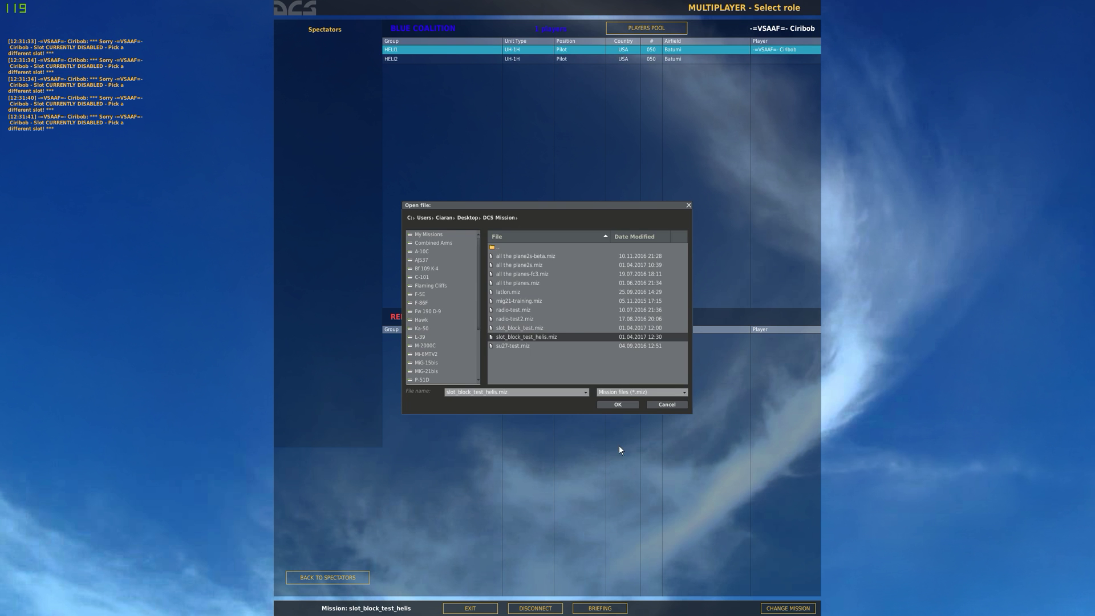
pyautogui.click(668, 408)
# Step: Launch HELI1 from the briefing and fly into the zone, checking external and cockpit views
pyautogui.click(619, 608)
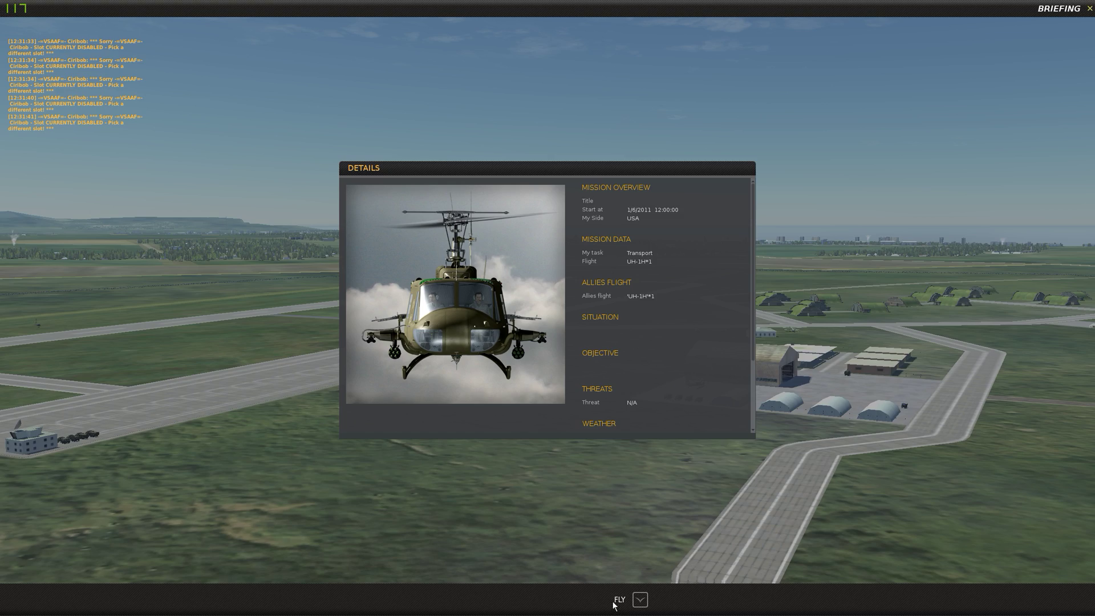
pyautogui.press('Return')
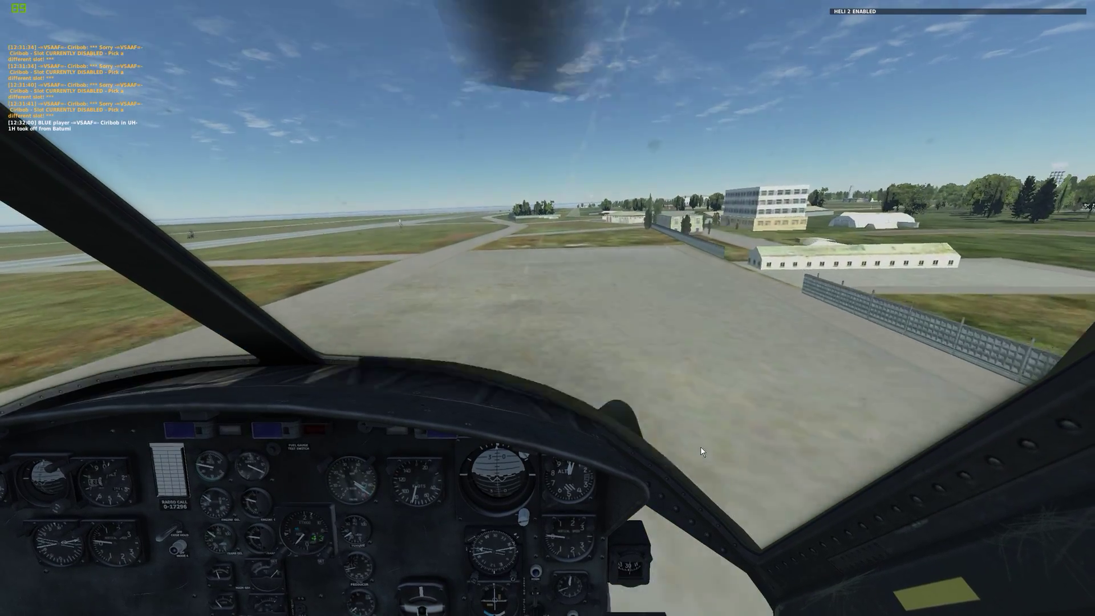
pyautogui.press('F2')
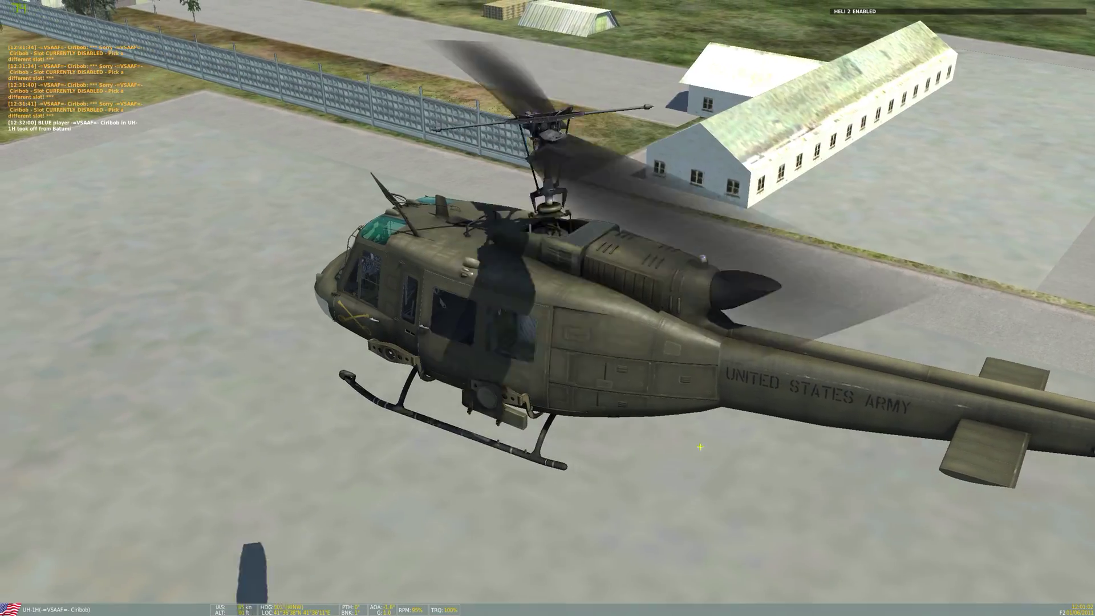
pyautogui.press('F1')
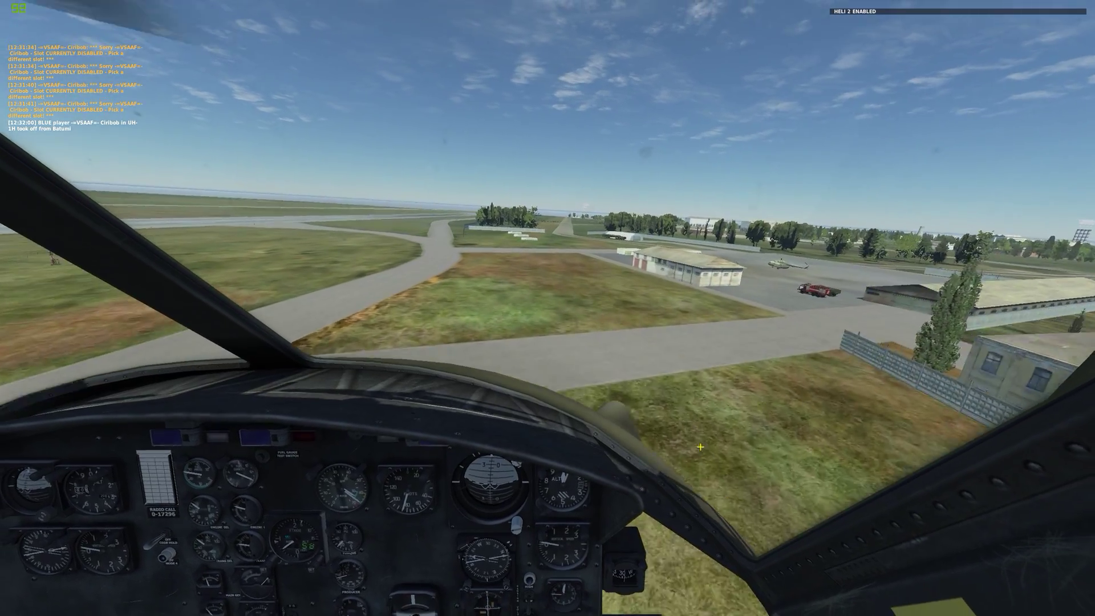
# Step: Pause, reselect role into the unlocked HELI2 slot, and start flying it from the briefing
pyautogui.press('Escape')
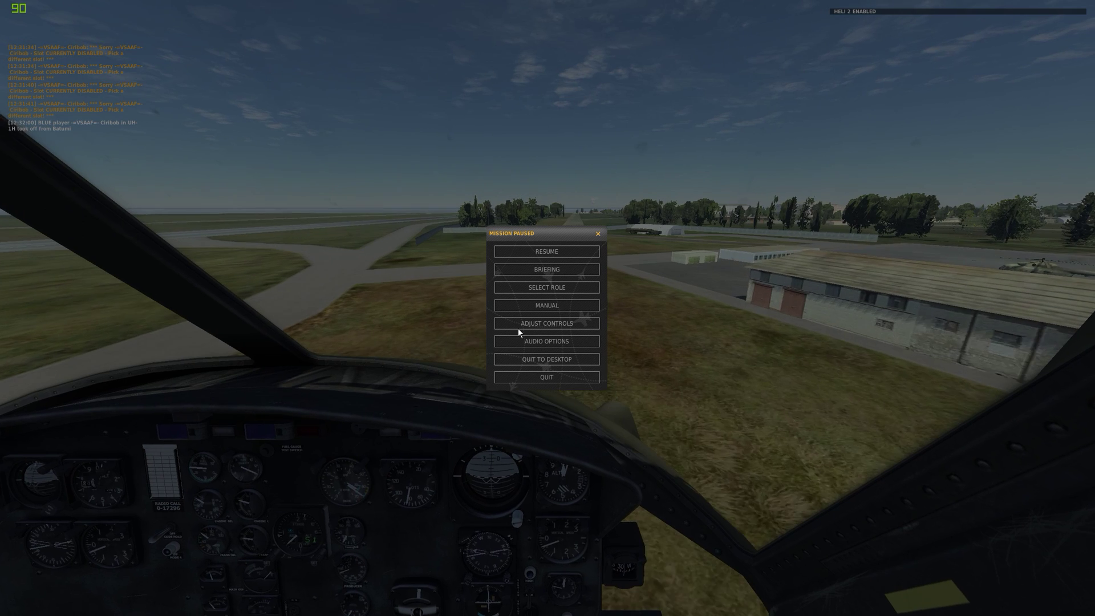
pyautogui.click(559, 282)
pyautogui.click(548, 59)
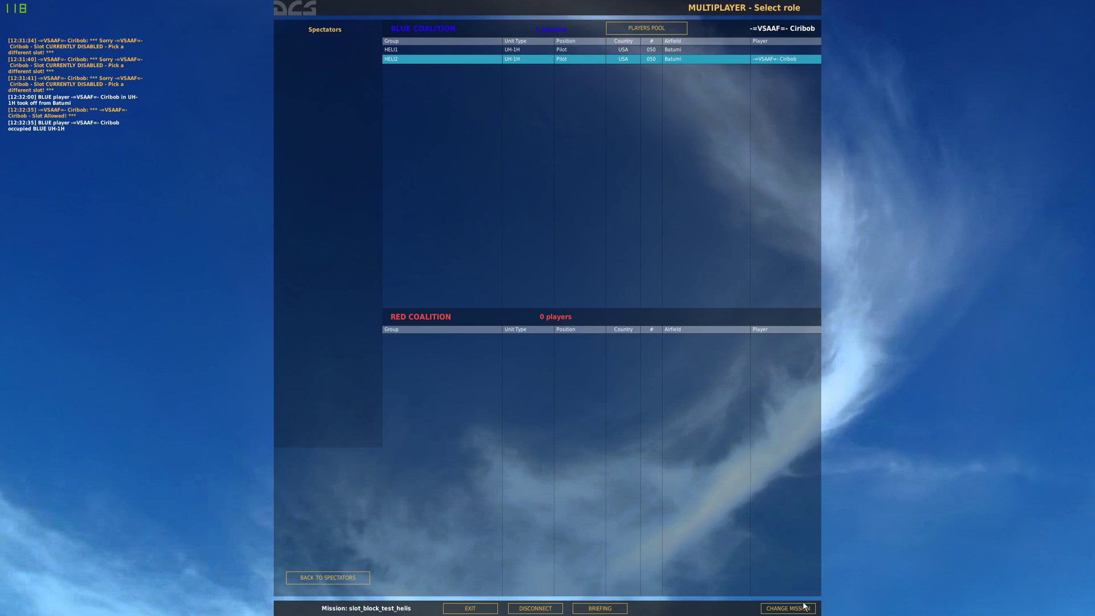
pyautogui.click(599, 608)
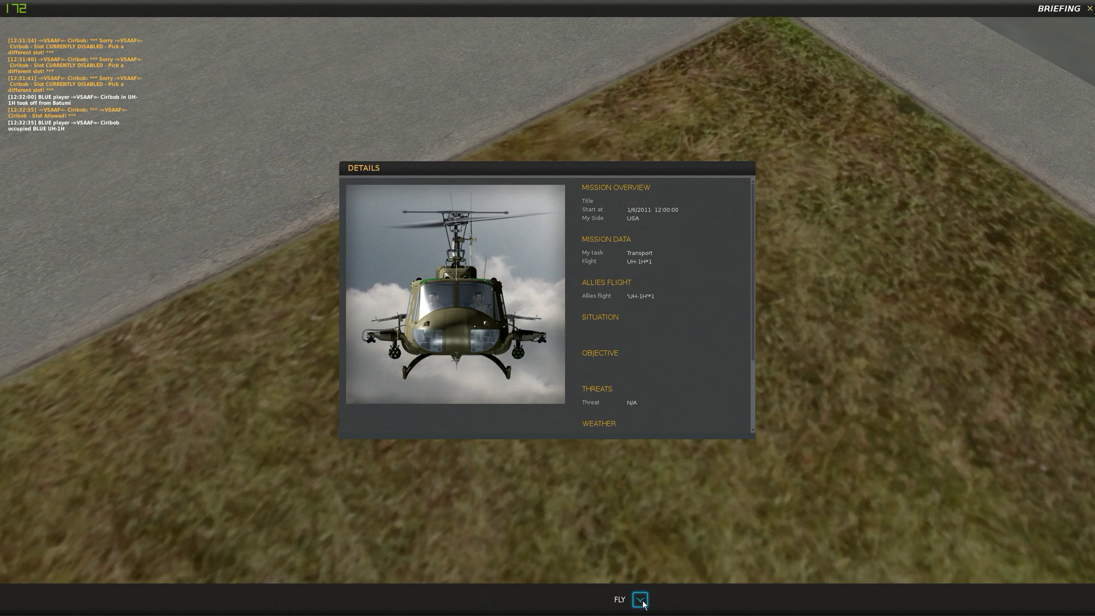
pyautogui.click(640, 599)
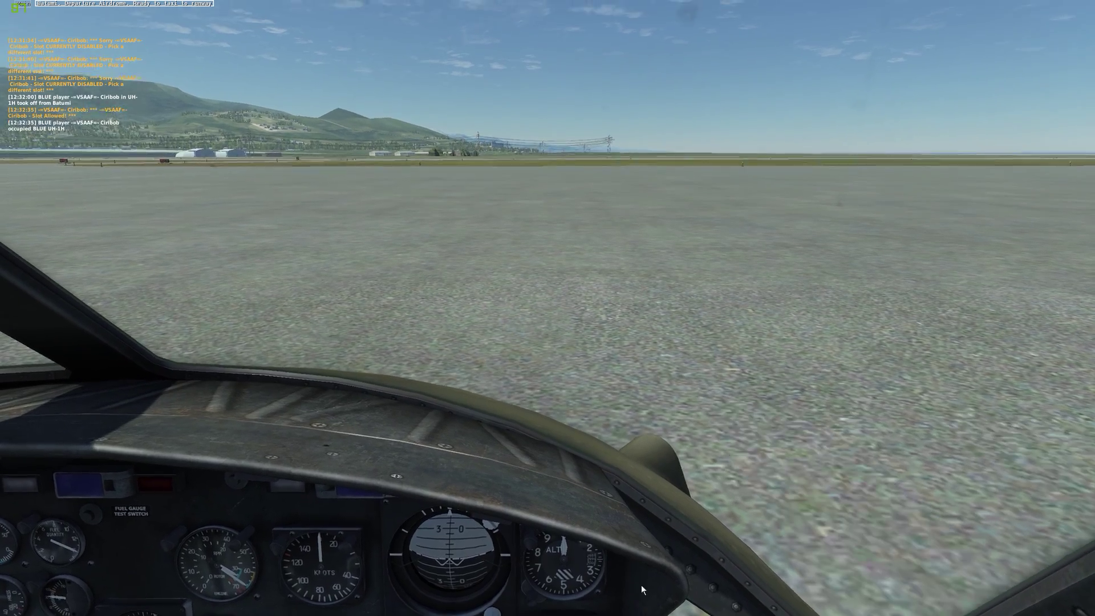
# Step: View HELI2 on Batumi airfield externally, then bring up the GeForce Experience recording options
pyautogui.press('F2')
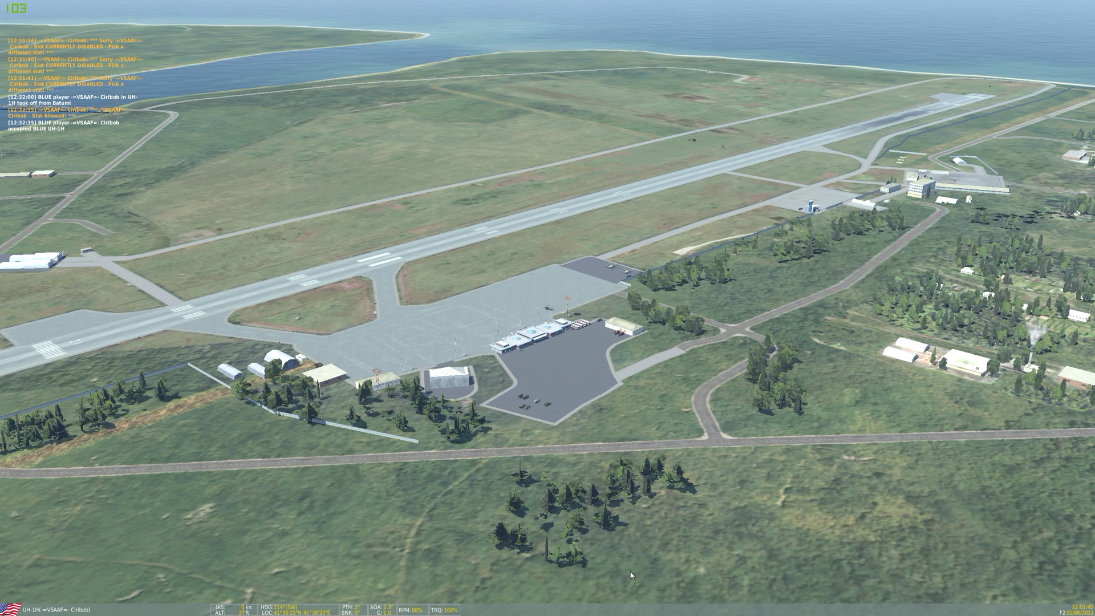
pyautogui.hotkey('alt', 'z')
pyautogui.click(560, 234)
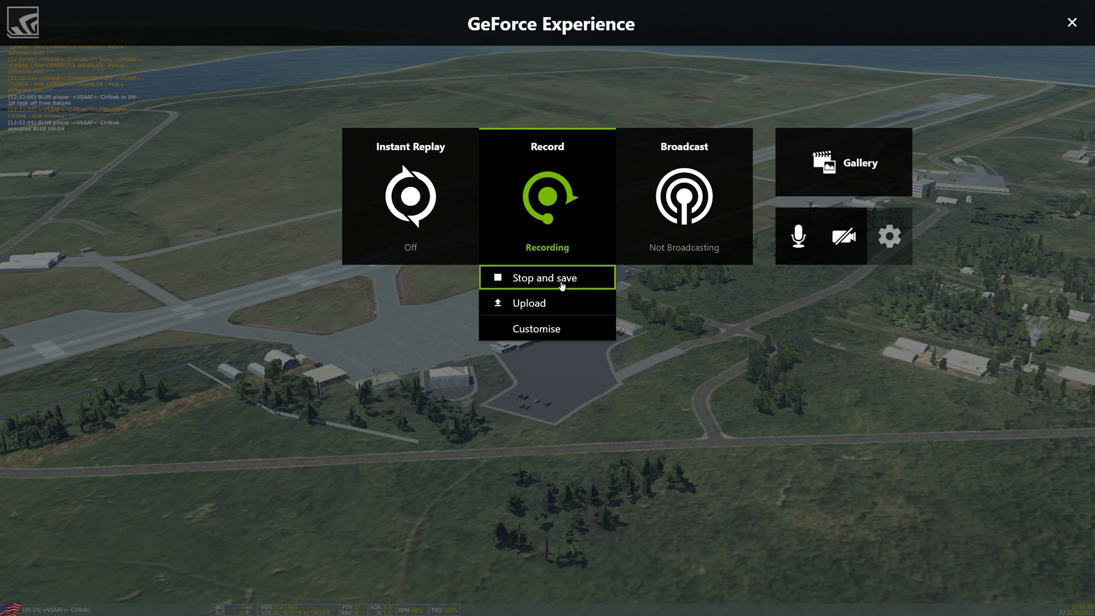